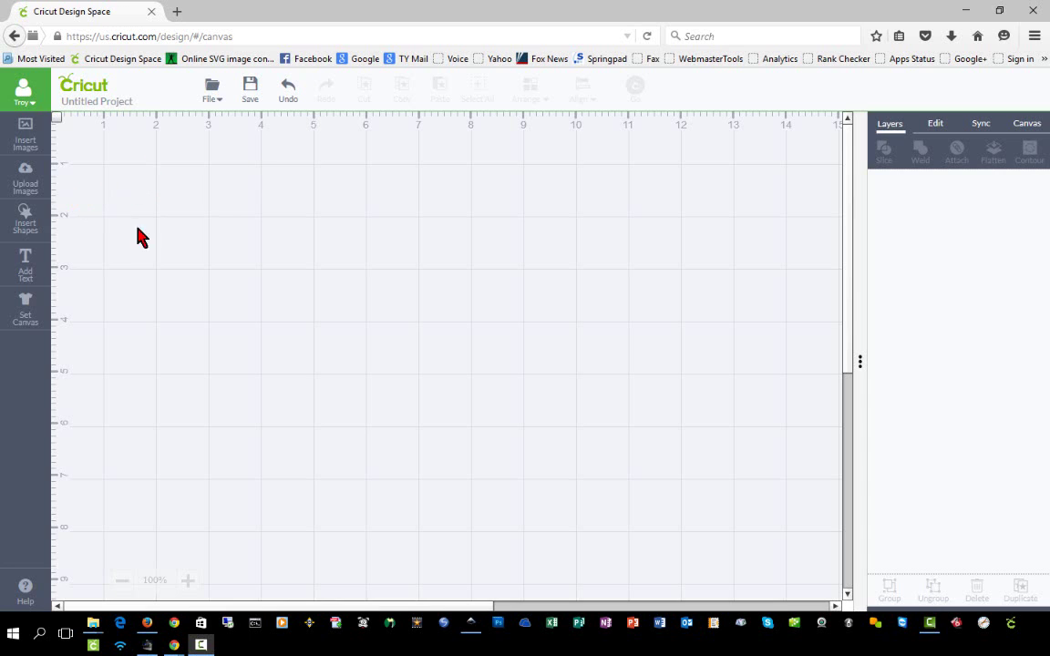
Open the Upload Images page to show the Uploaded Images Library.
{"action": "left_click", "coordinate": [30, 185]}
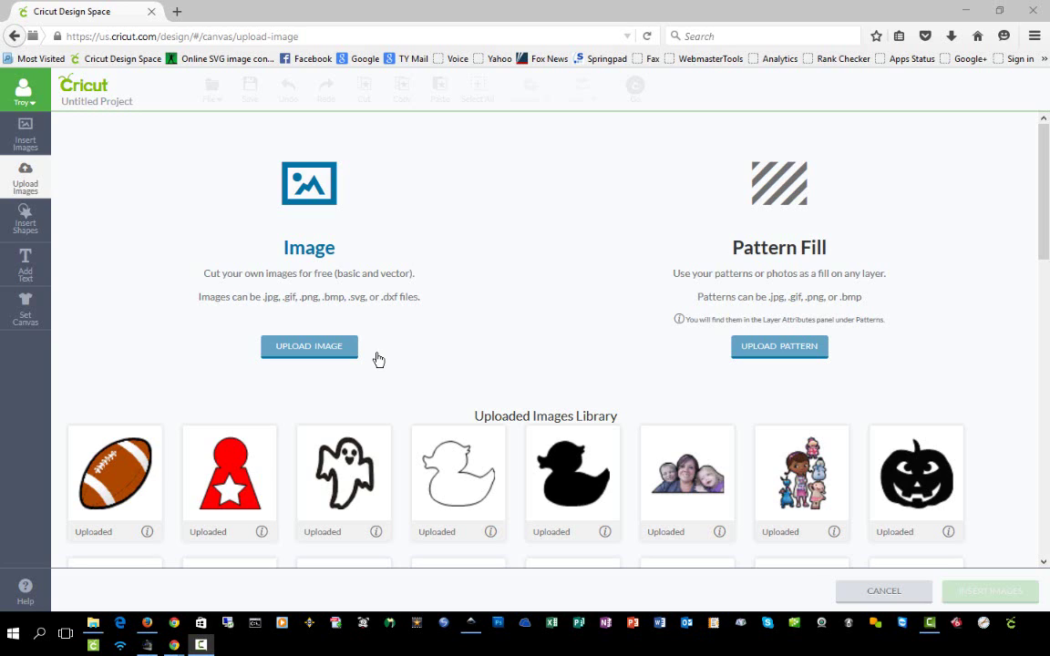
Upload duck.png from the computer as a Simple image and continue to Select & Erase.
{"action": "left_click", "coordinate": [316, 354]}
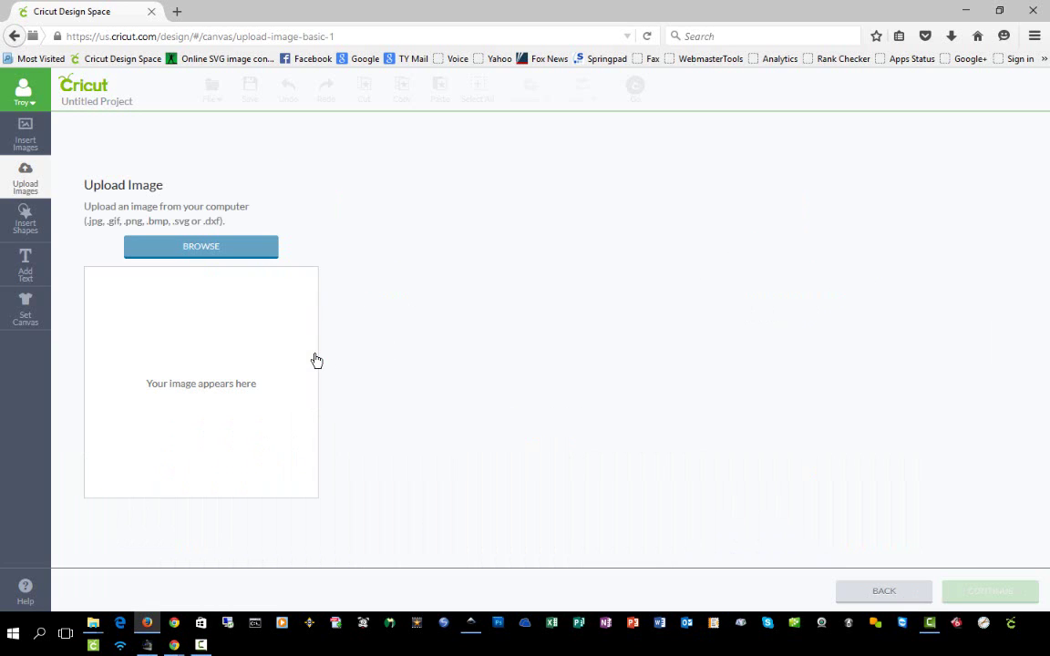
{"action": "left_click", "coordinate": [213, 259]}
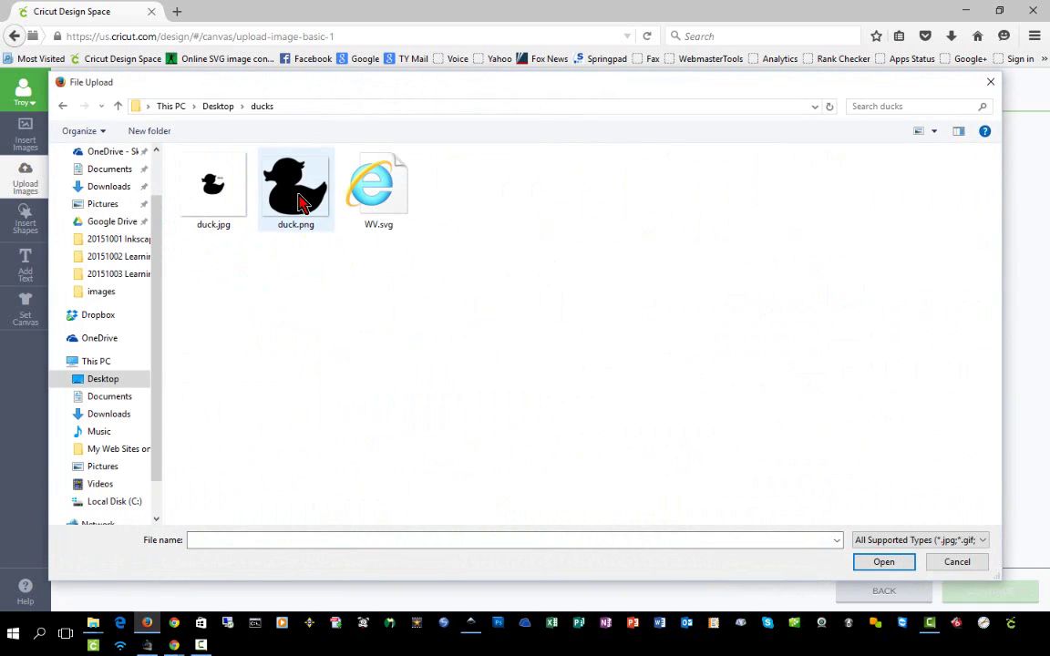
{"action": "left_click", "coordinate": [301, 203]}
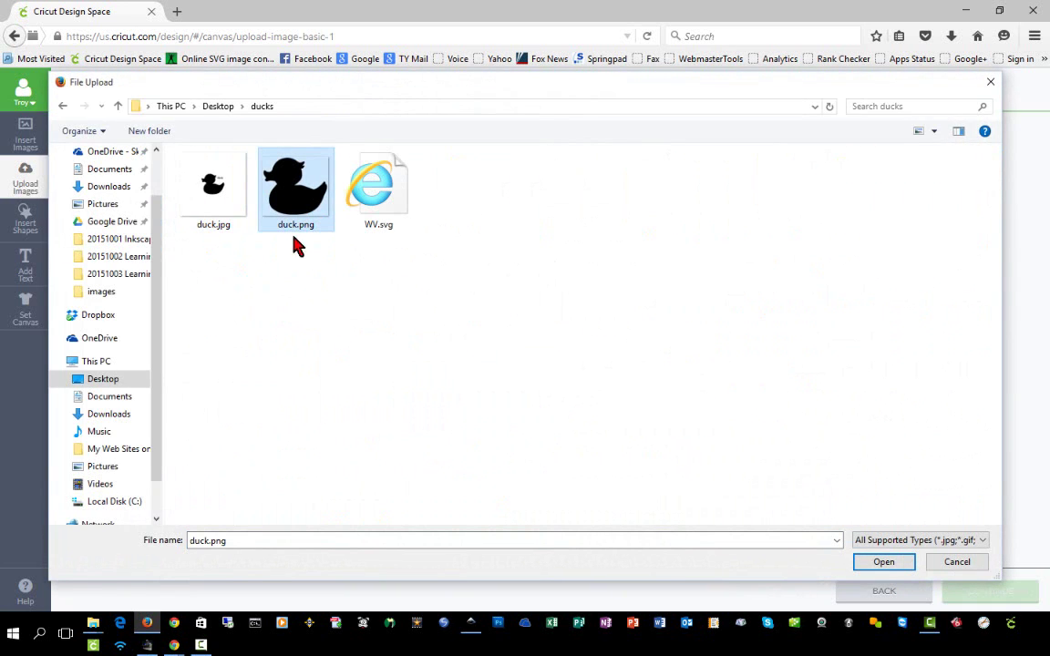
{"action": "left_click", "coordinate": [882, 565]}
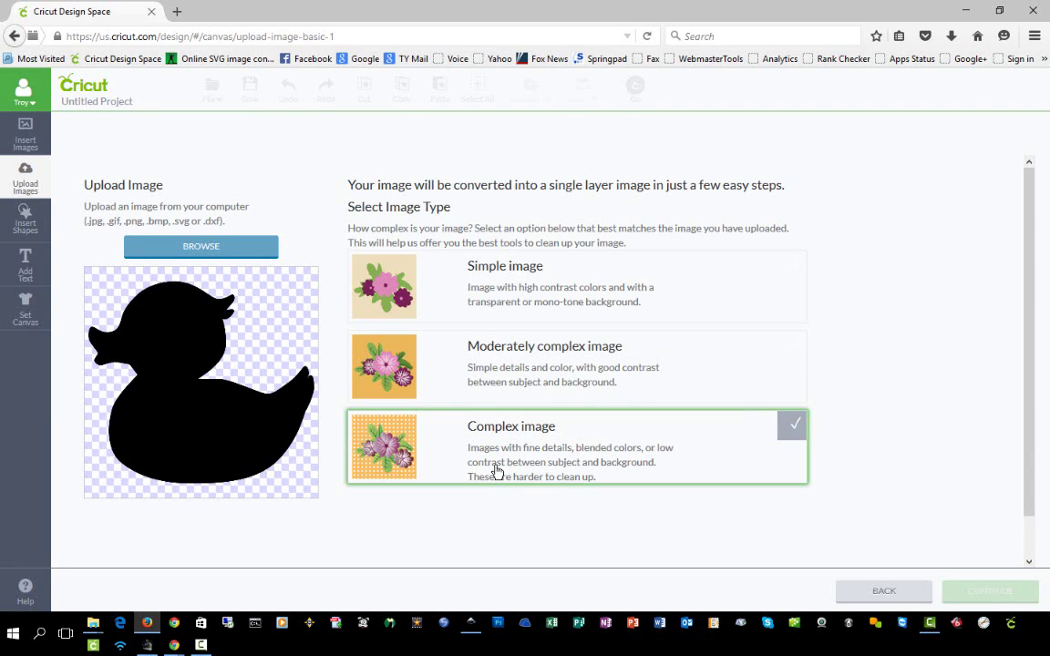
{"action": "left_click", "coordinate": [483, 278]}
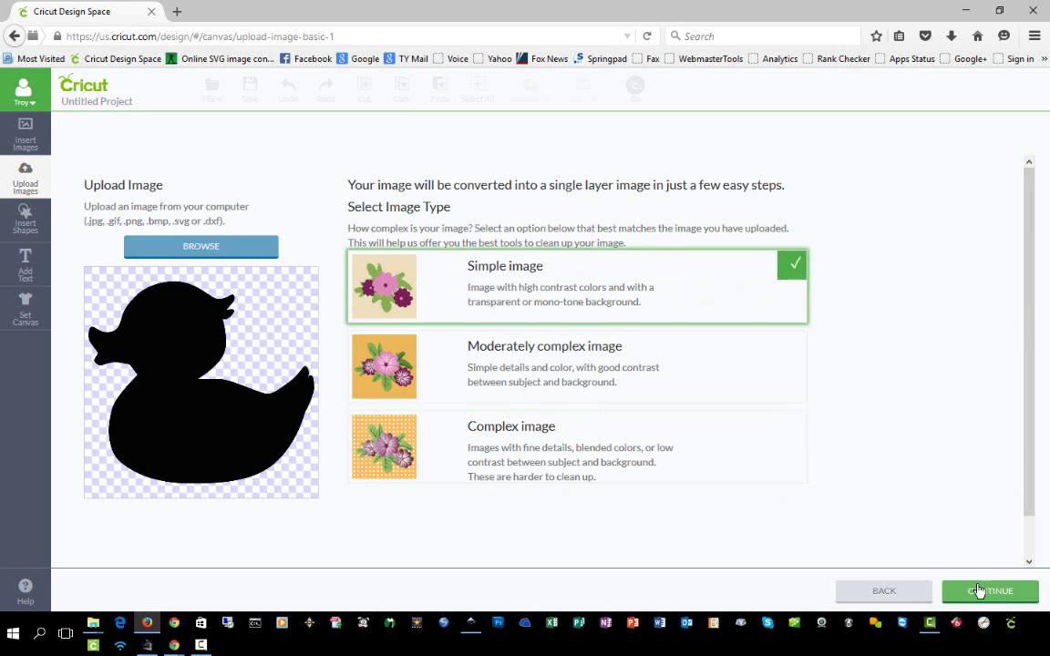
{"action": "left_click", "coordinate": [991, 593]}
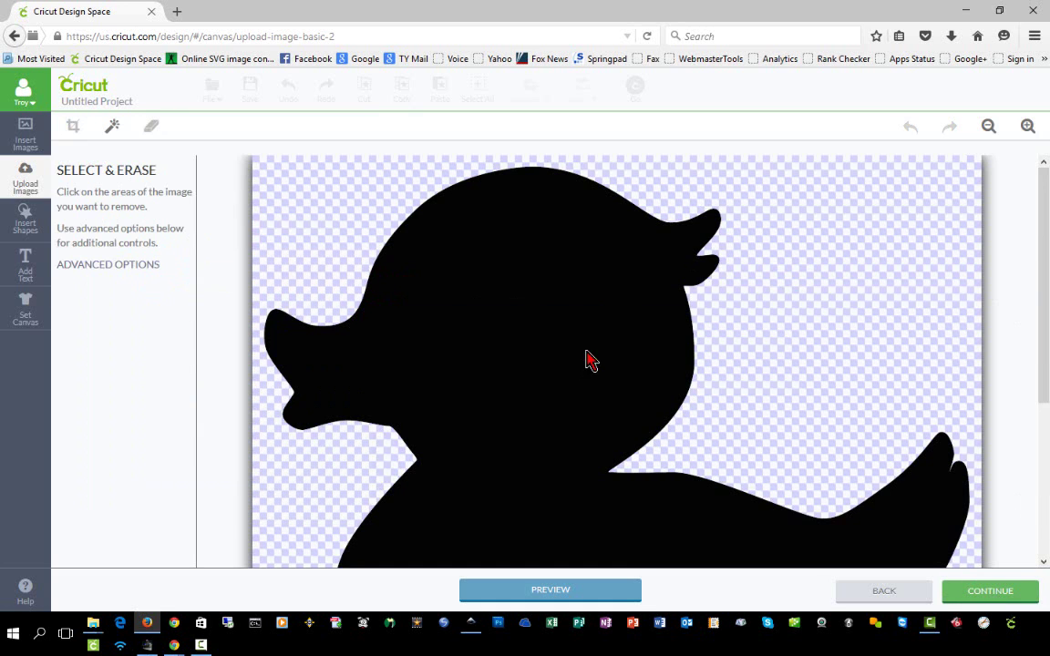
Preview the cleaned-up duck and advance to the Name & Tag step named duck.
{"action": "left_click", "coordinate": [988, 126]}
{"action": "left_click", "coordinate": [989, 127]}
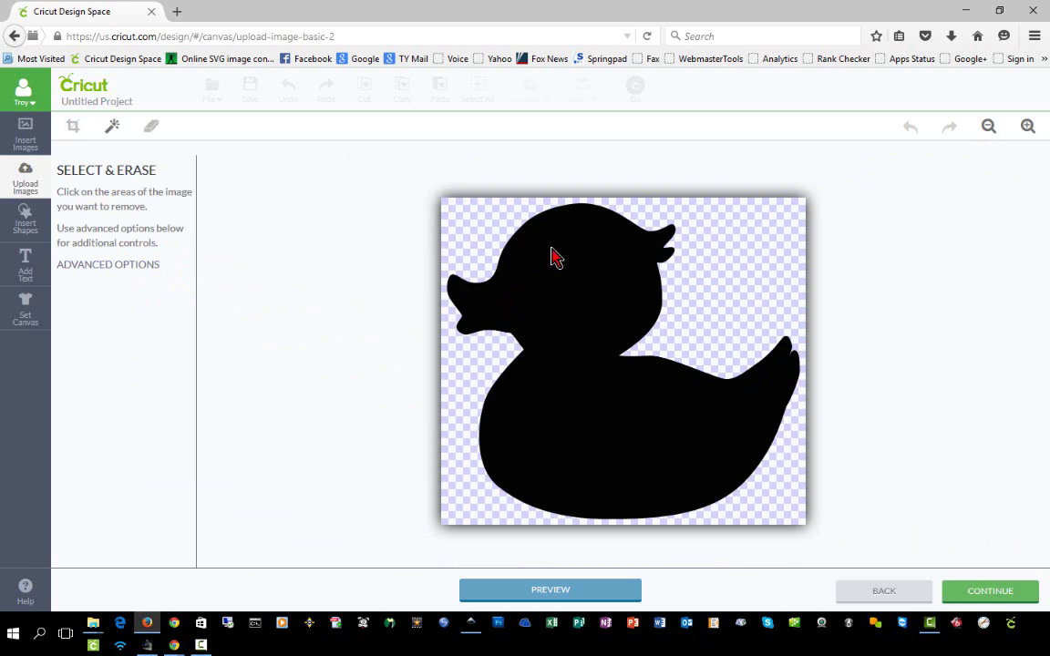
{"action": "left_click", "coordinate": [555, 592]}
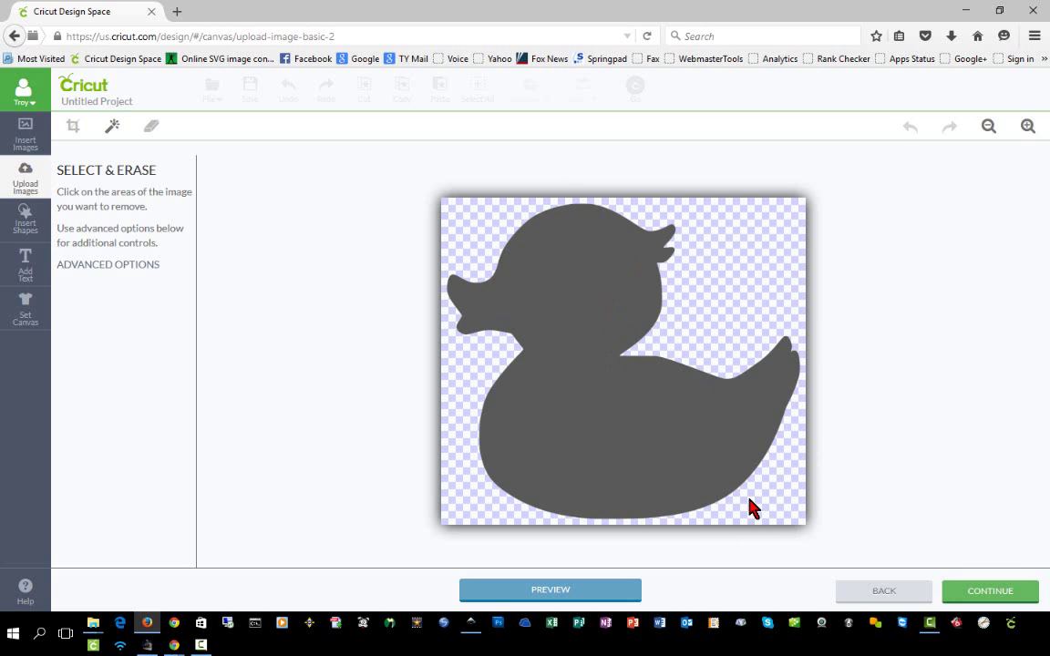
{"action": "left_click", "coordinate": [969, 592]}
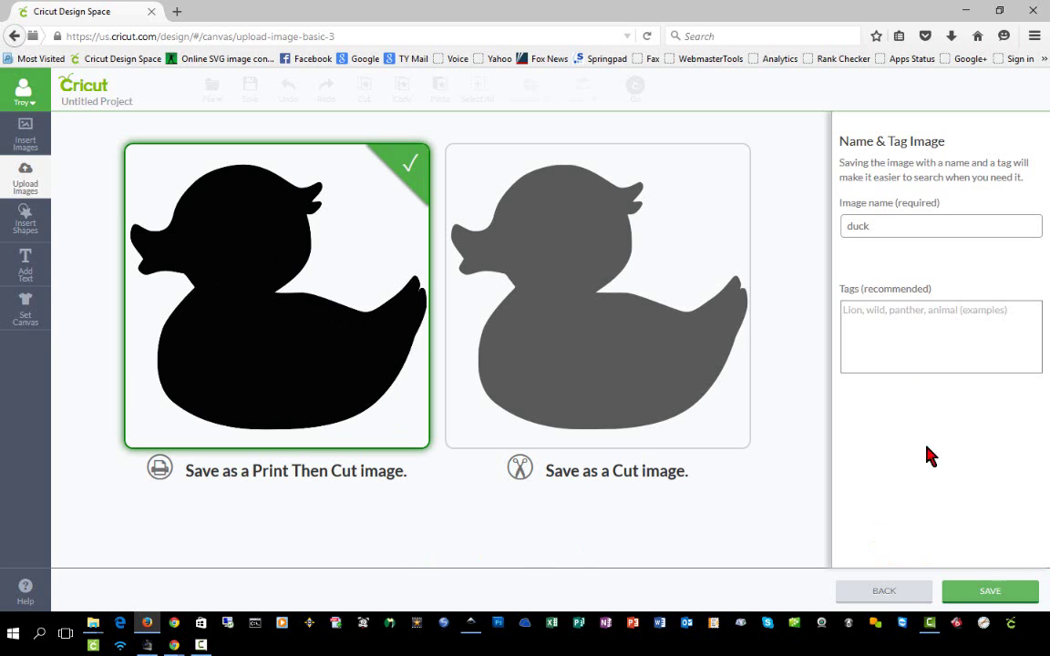
Confirm the image name 'duck' and save it to the Uploaded Images Library.
{"action": "double_click", "coordinate": [887, 231]}
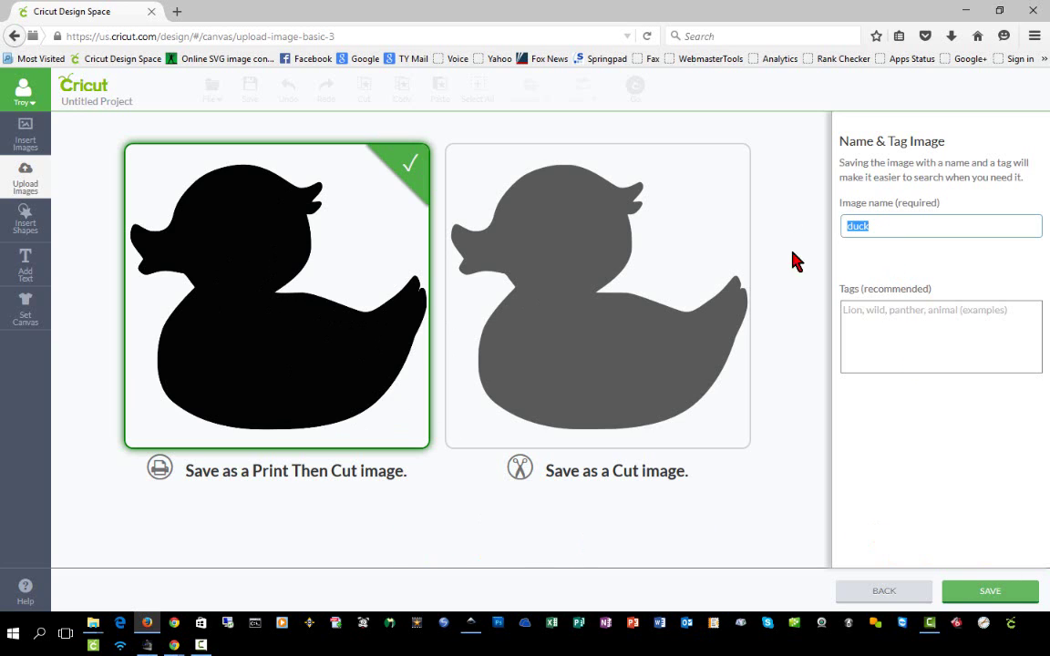
{"action": "left_click", "coordinate": [886, 321]}
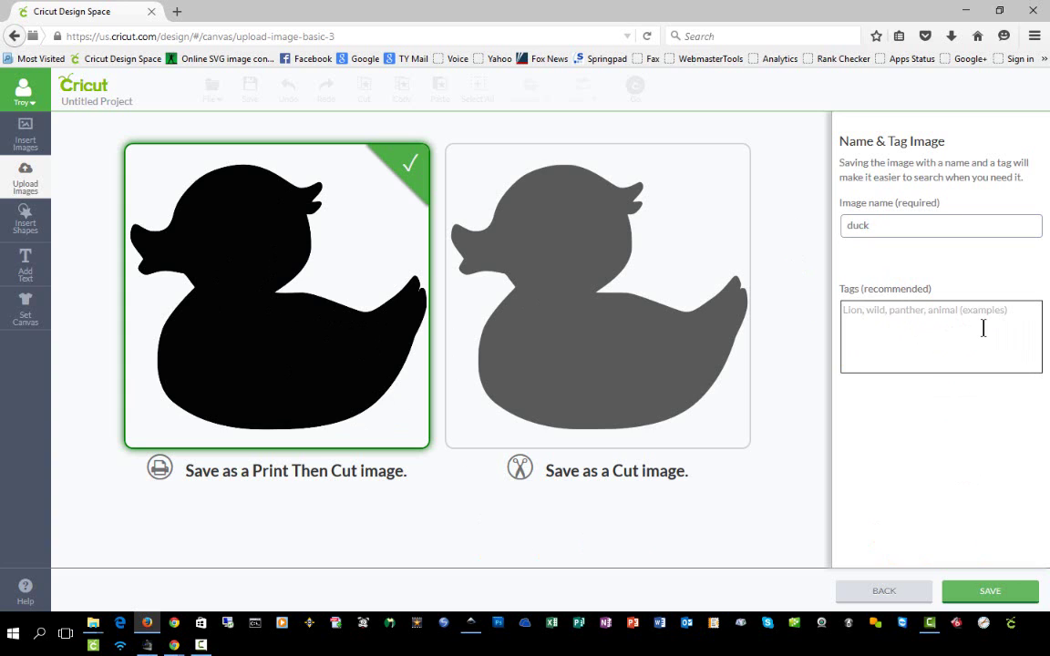
{"action": "left_click", "coordinate": [991, 592]}
Select the saved duck, check its details, and insert only the duck onto the canvas.
{"action": "left_click", "coordinate": [125, 469]}
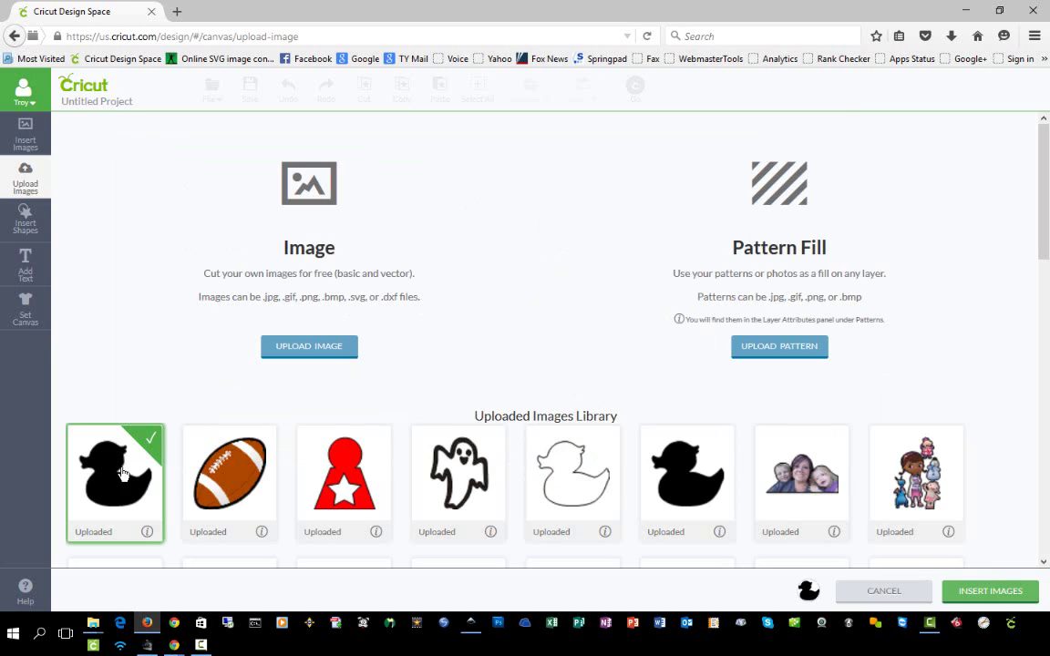
{"action": "left_click", "coordinate": [146, 532]}
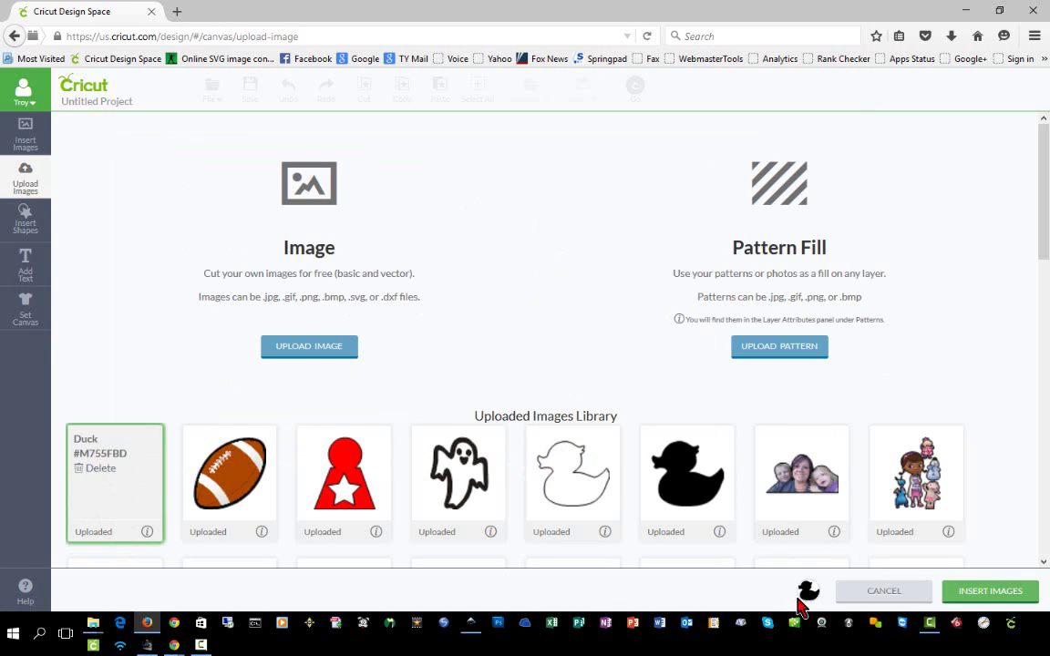
{"action": "left_click", "coordinate": [234, 470]}
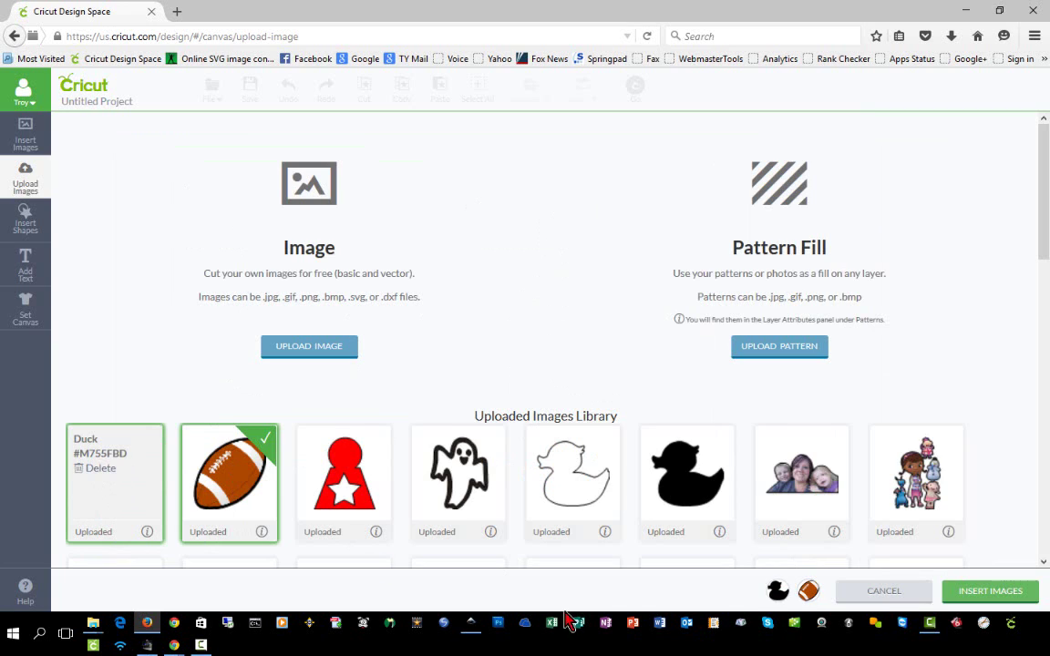
{"action": "left_click", "coordinate": [807, 592]}
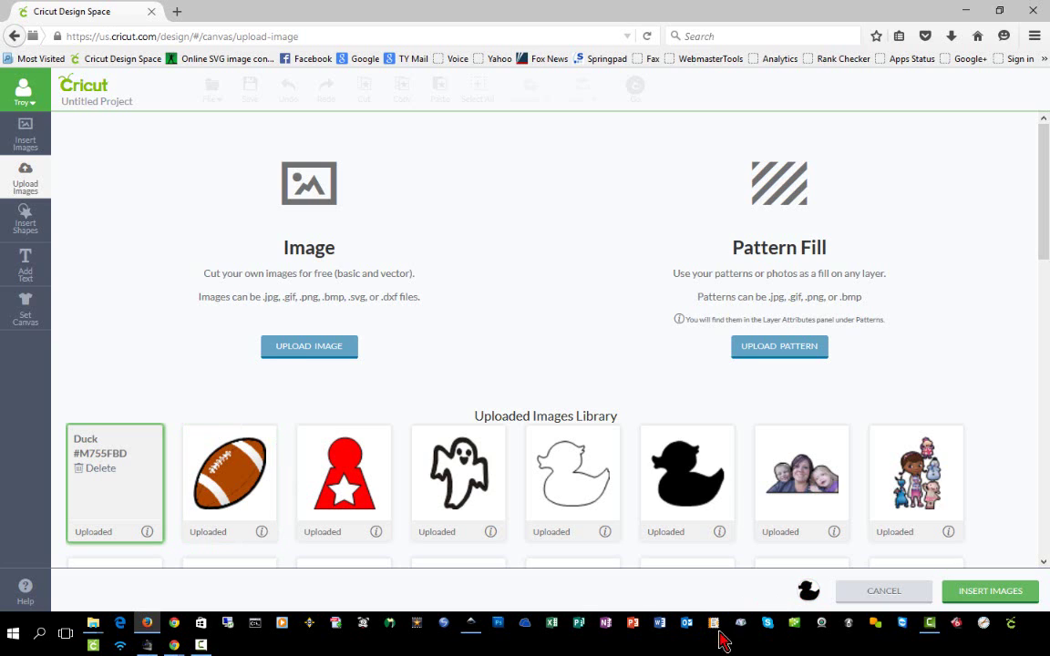
{"action": "left_click", "coordinate": [1010, 598]}
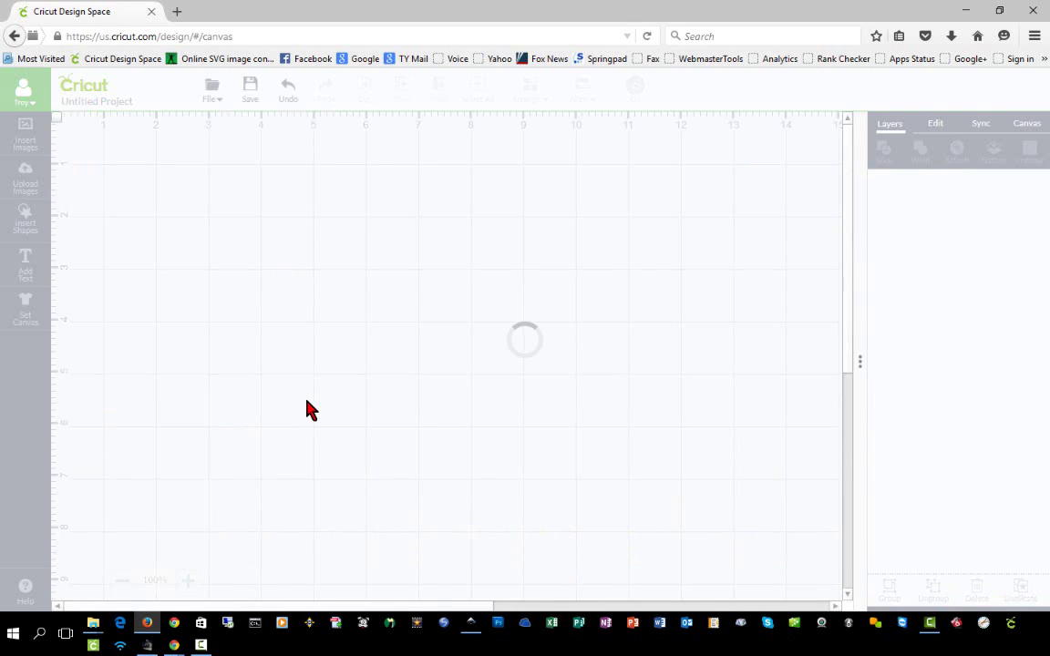
Move the duck toward the top-left and change its layer attribute from Print to Cut.
{"action": "left_click_drag", "start_coordinate": [307, 410], "coordinate": [169, 276]}
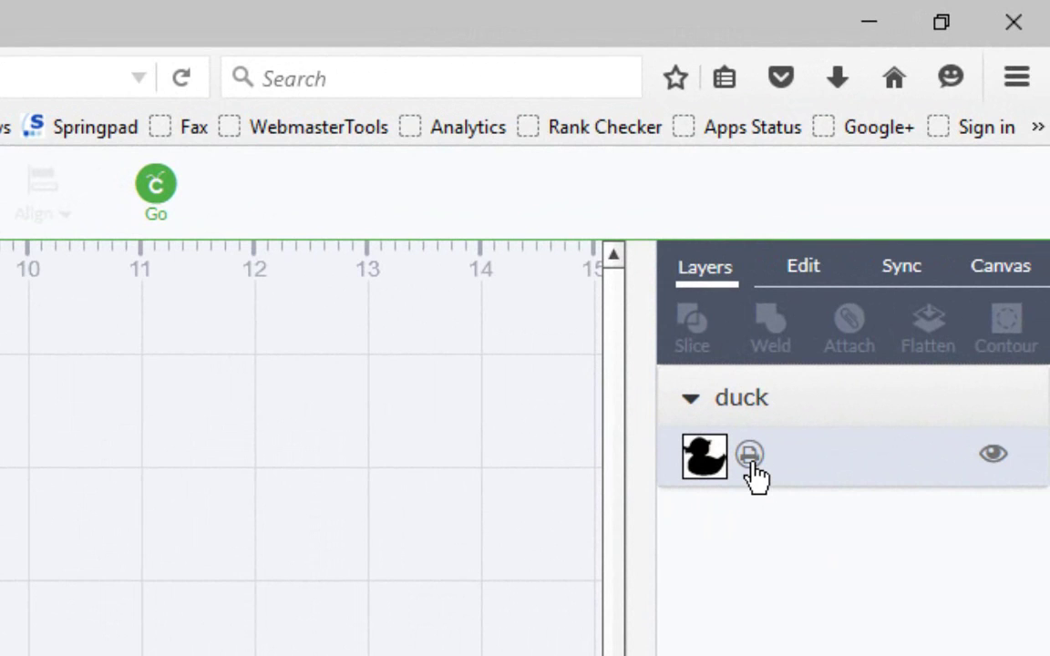
{"action": "left_click", "coordinate": [750, 456]}
{"action": "left_click", "coordinate": [749, 455]}
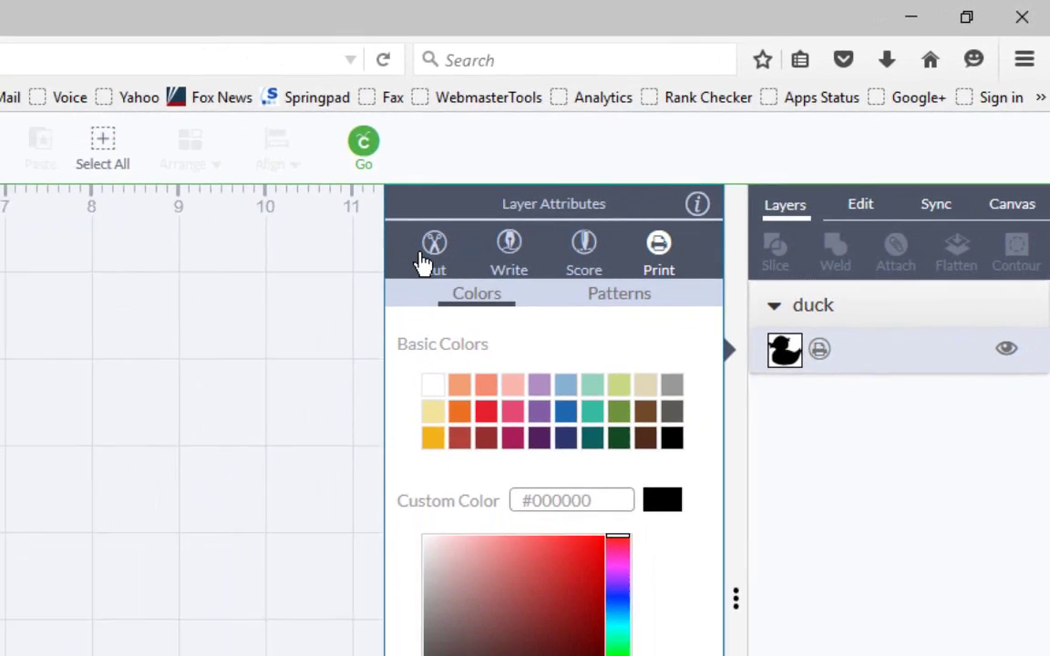
{"action": "left_click", "coordinate": [242, 335]}
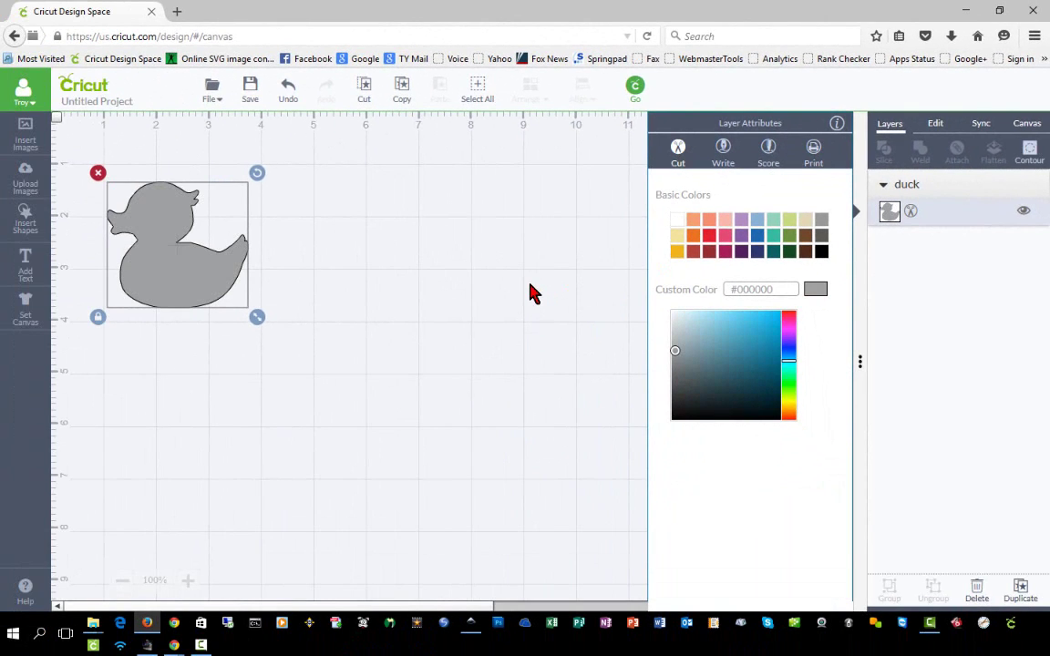
{"action": "left_click", "coordinate": [510, 286]}
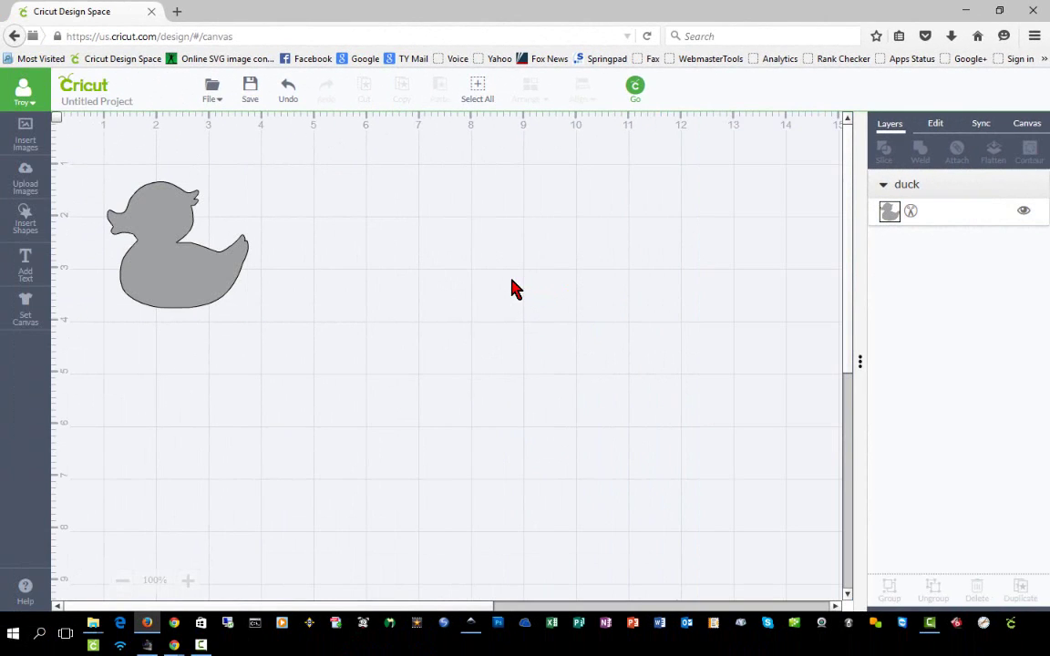
Preview the duck on the 12x12 mat, then delete it from the canvas.
{"action": "left_click", "coordinate": [635, 89]}
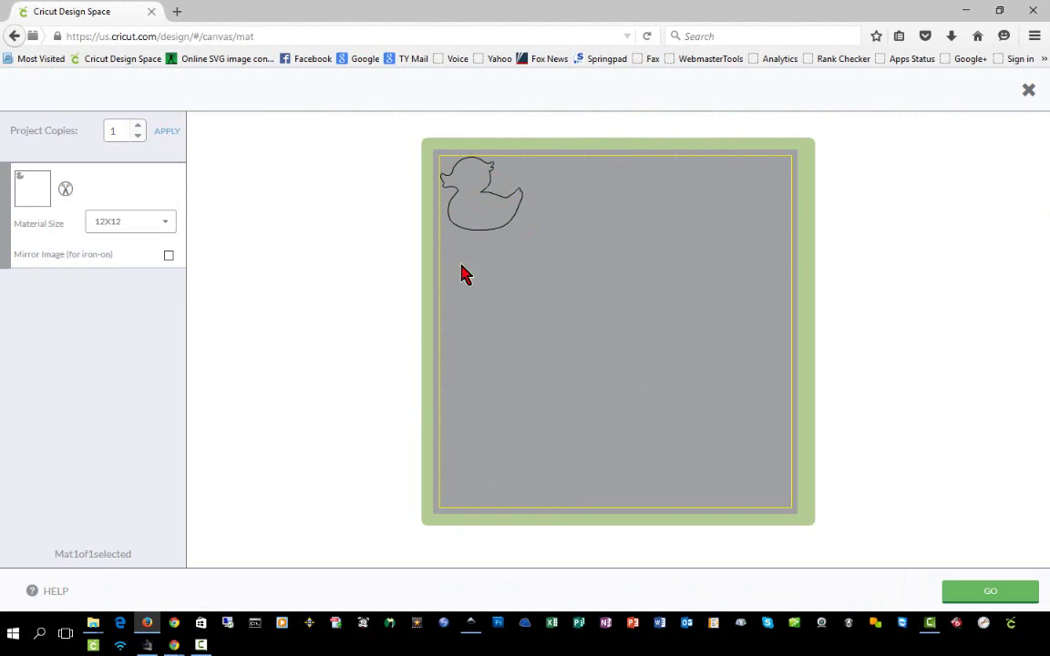
{"action": "left_click", "coordinate": [1028, 89]}
{"action": "left_click", "coordinate": [177, 263]}
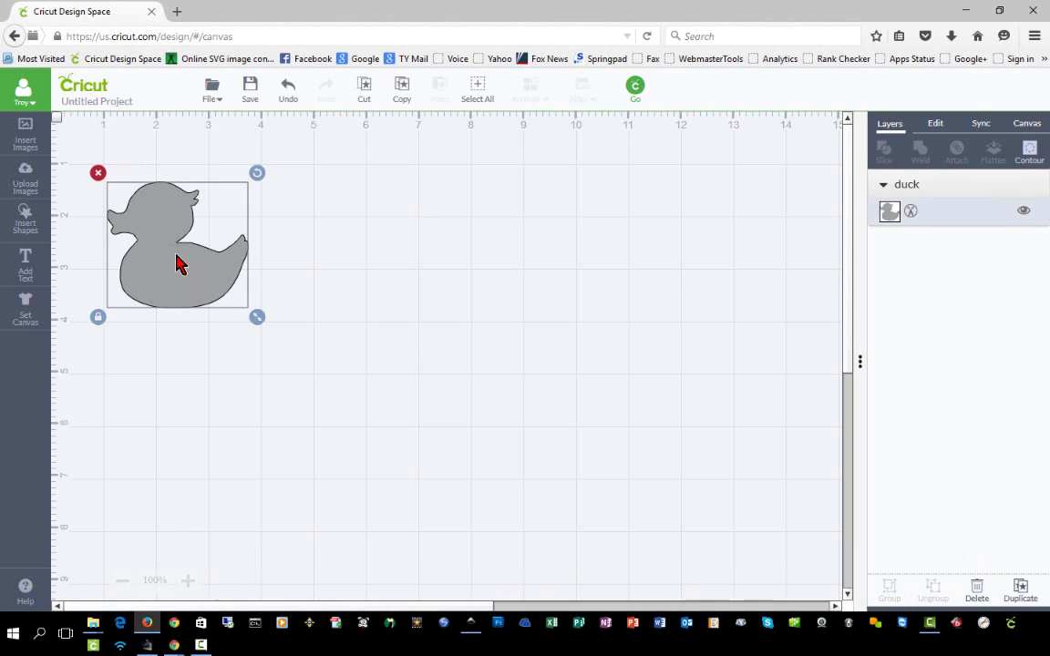
{"action": "left_click", "coordinate": [99, 174]}
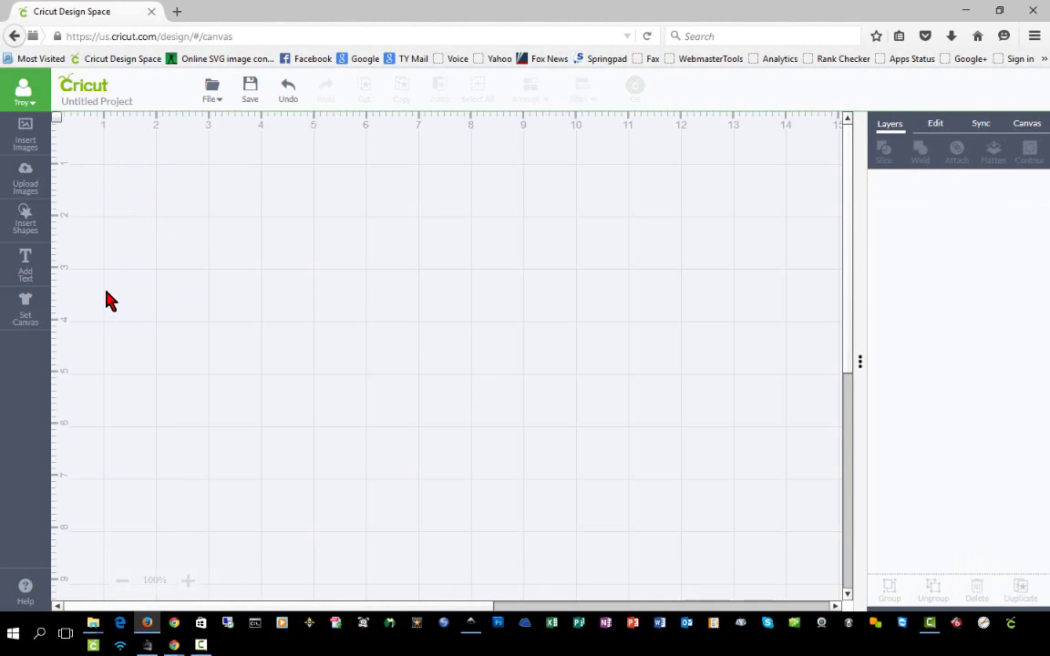
Upload duck.jpg as a Simple image and continue to the Select & Erase step.
{"action": "left_click", "coordinate": [20, 181]}
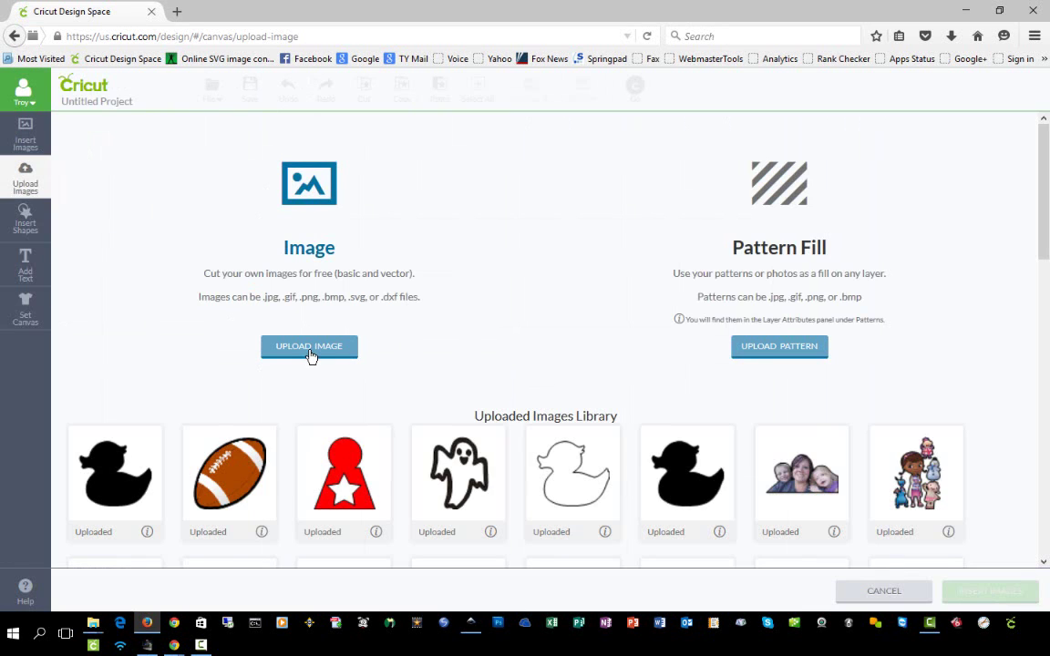
{"action": "left_click", "coordinate": [309, 347]}
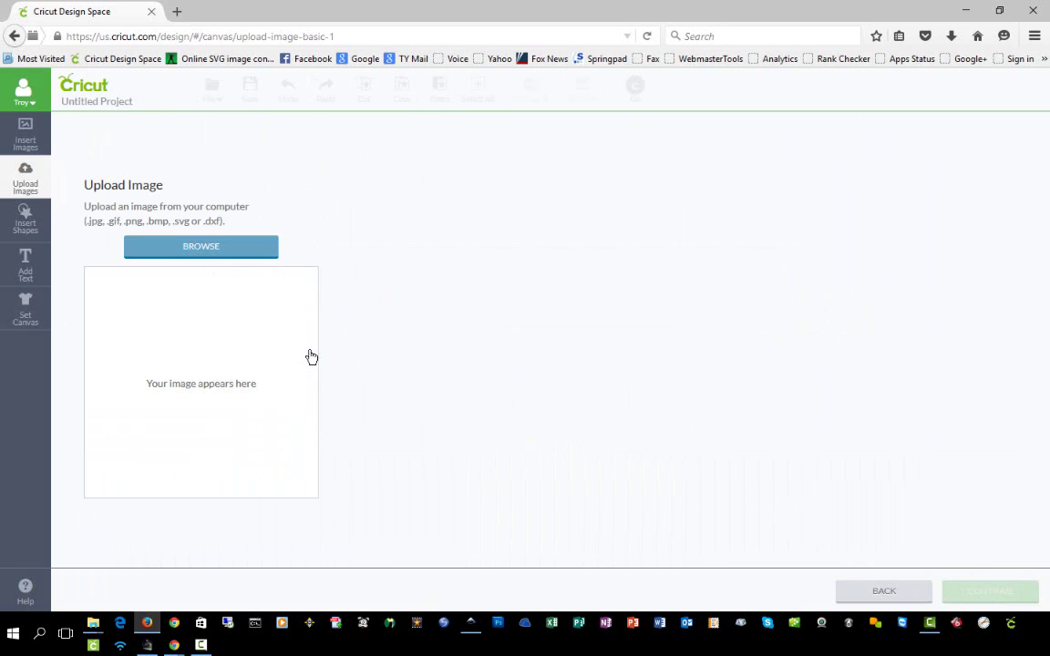
{"action": "left_click", "coordinate": [182, 255]}
{"action": "left_click", "coordinate": [205, 189]}
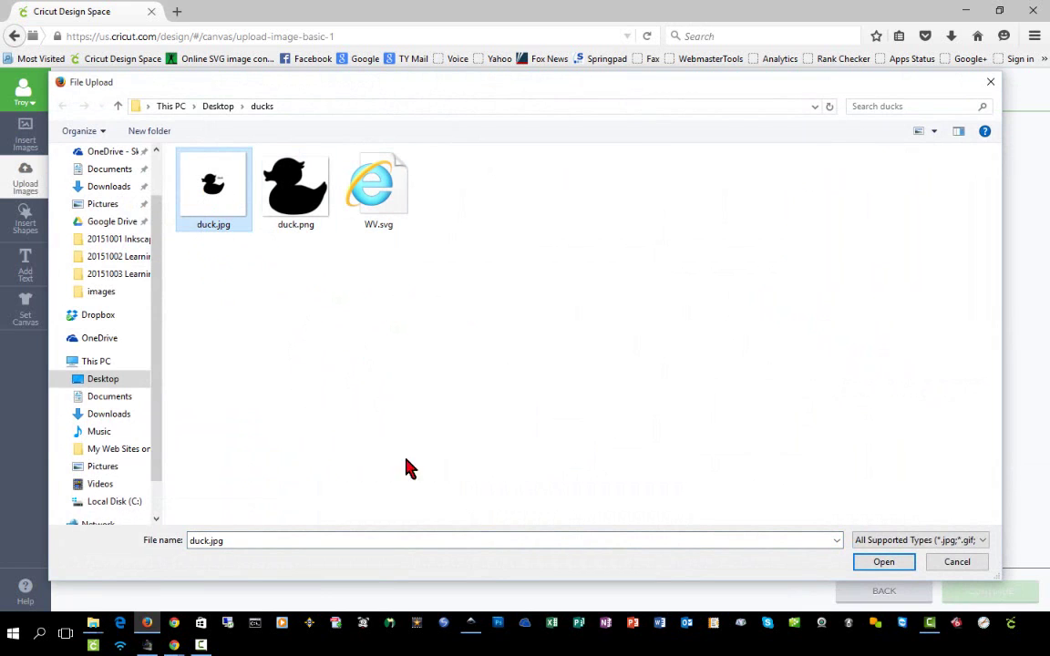
{"action": "left_click", "coordinate": [883, 569]}
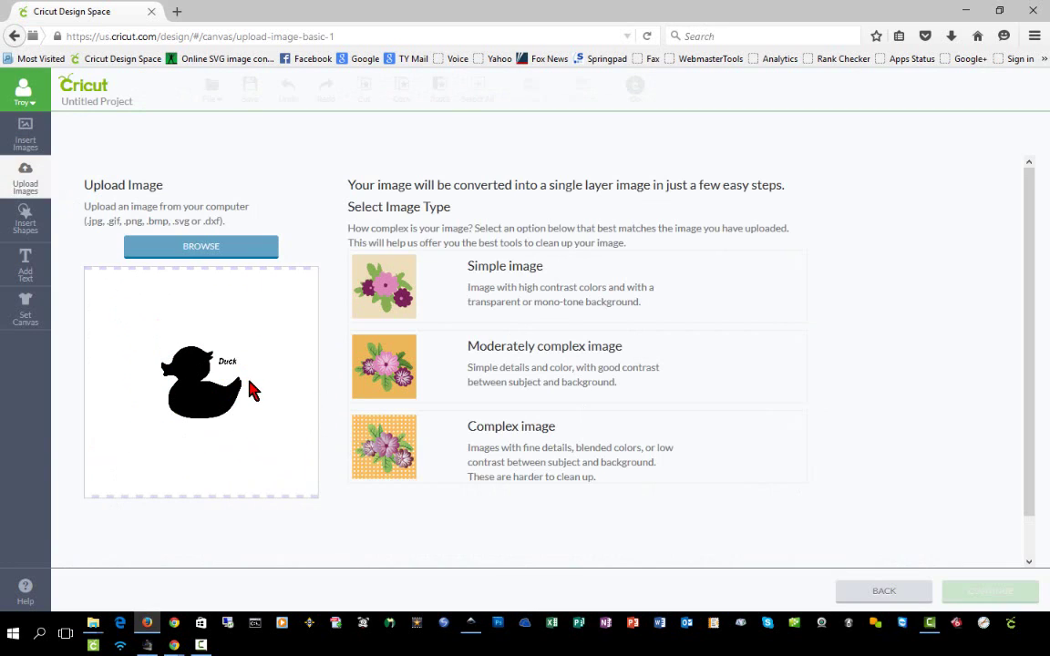
{"action": "left_click", "coordinate": [555, 288]}
{"action": "left_click", "coordinate": [995, 591]}
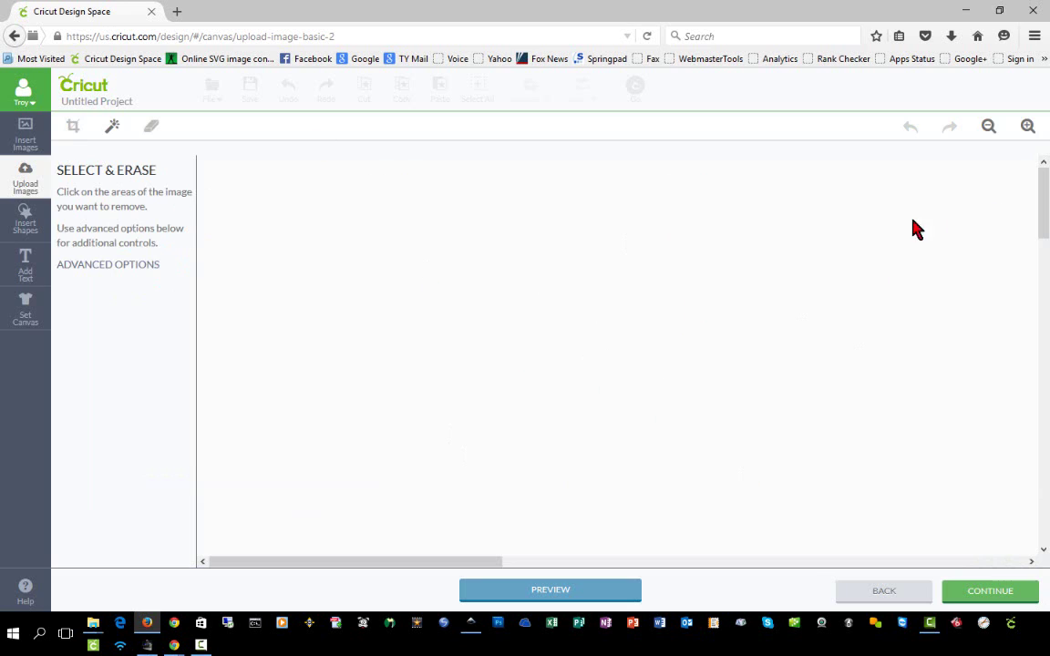
Crop the uploaded picture tightly around the duck silhouette and its Duck label.
{"action": "left_click", "coordinate": [989, 134]}
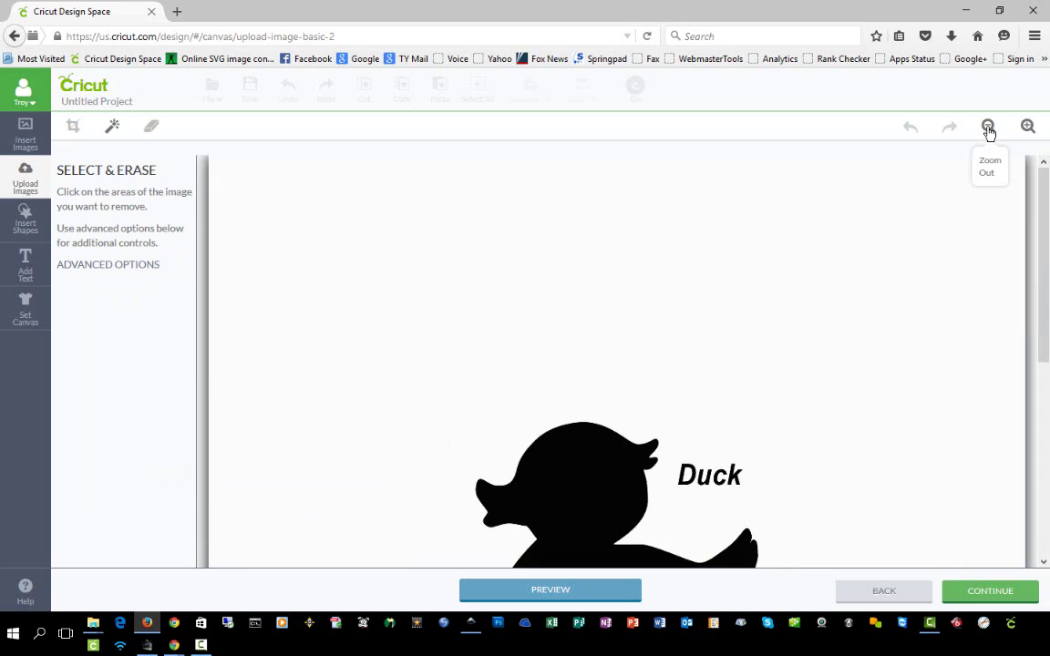
{"action": "left_click", "coordinate": [989, 128]}
{"action": "left_click", "coordinate": [989, 127]}
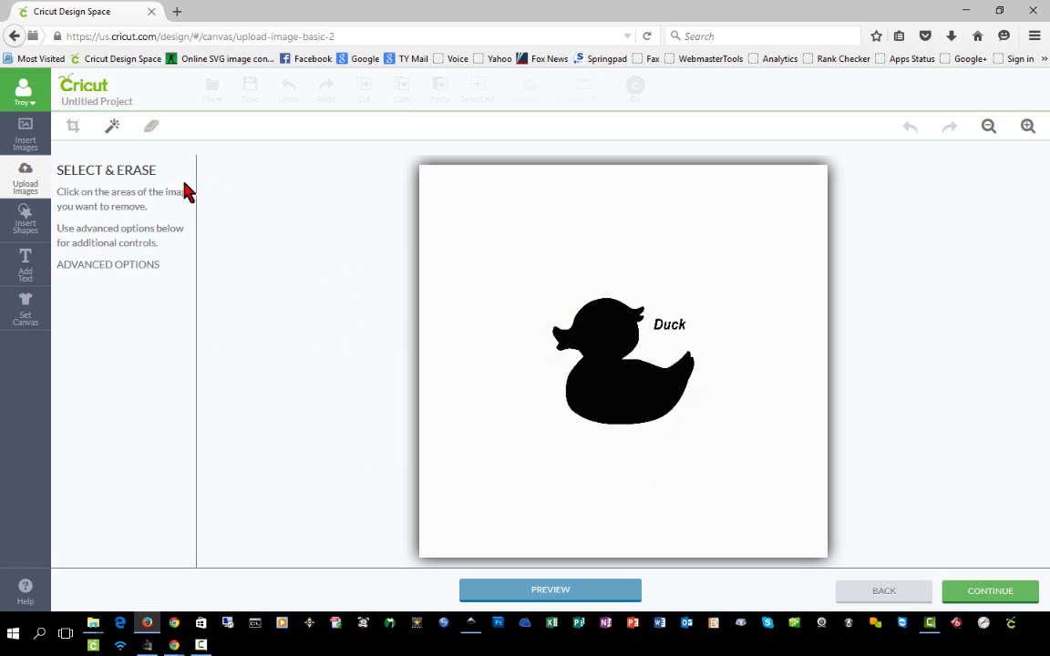
{"action": "left_click", "coordinate": [73, 129]}
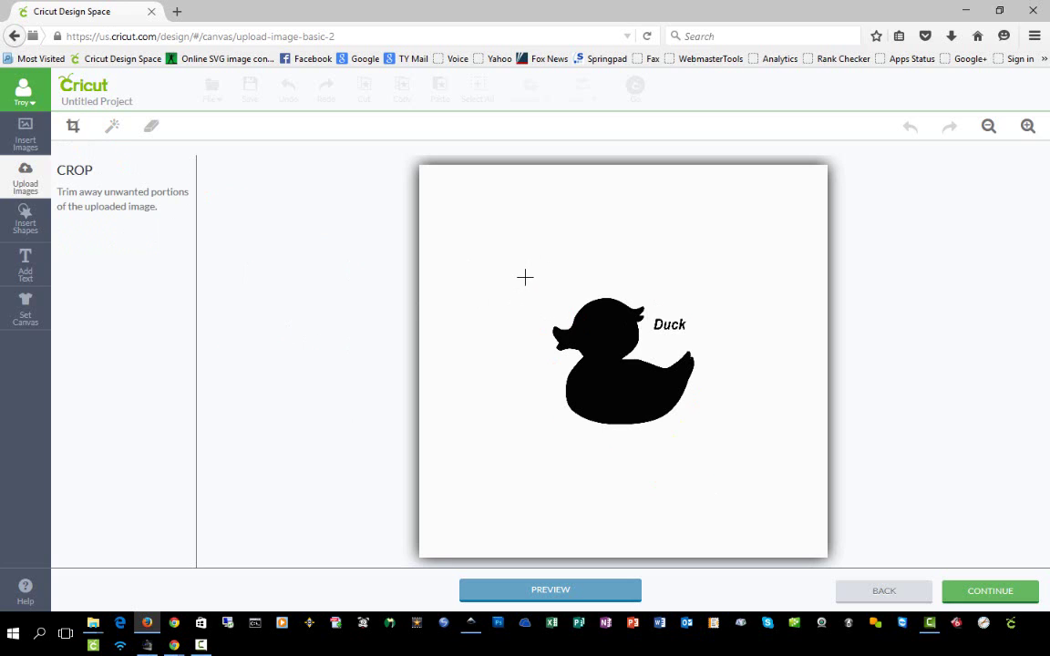
{"action": "left_click_drag", "start_coordinate": [535, 286], "coordinate": [713, 436]}
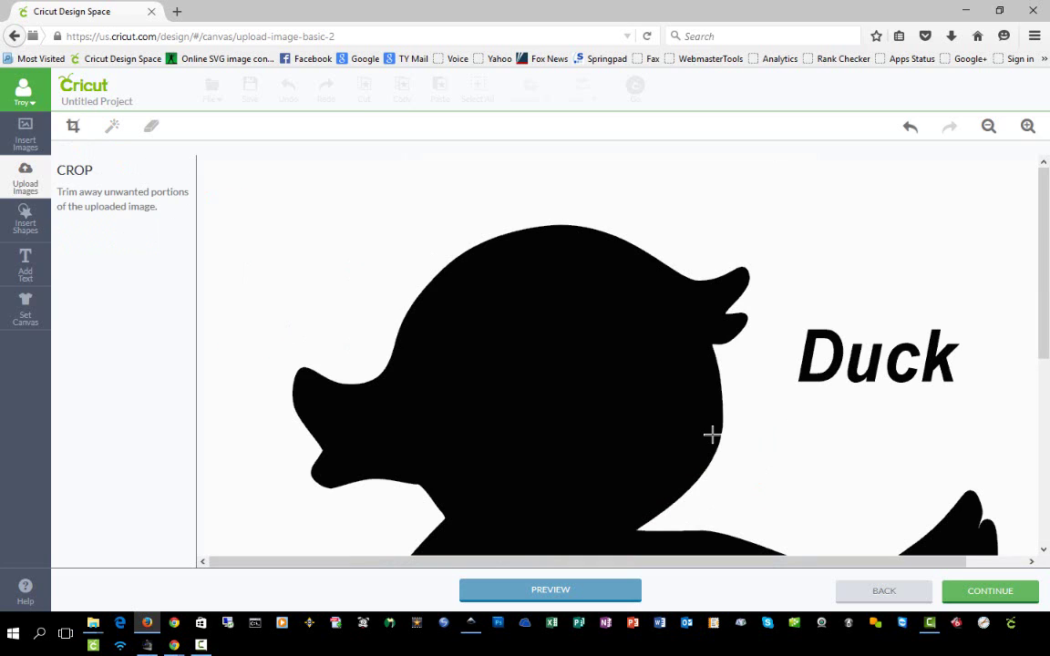
{"action": "left_click", "coordinate": [989, 127]}
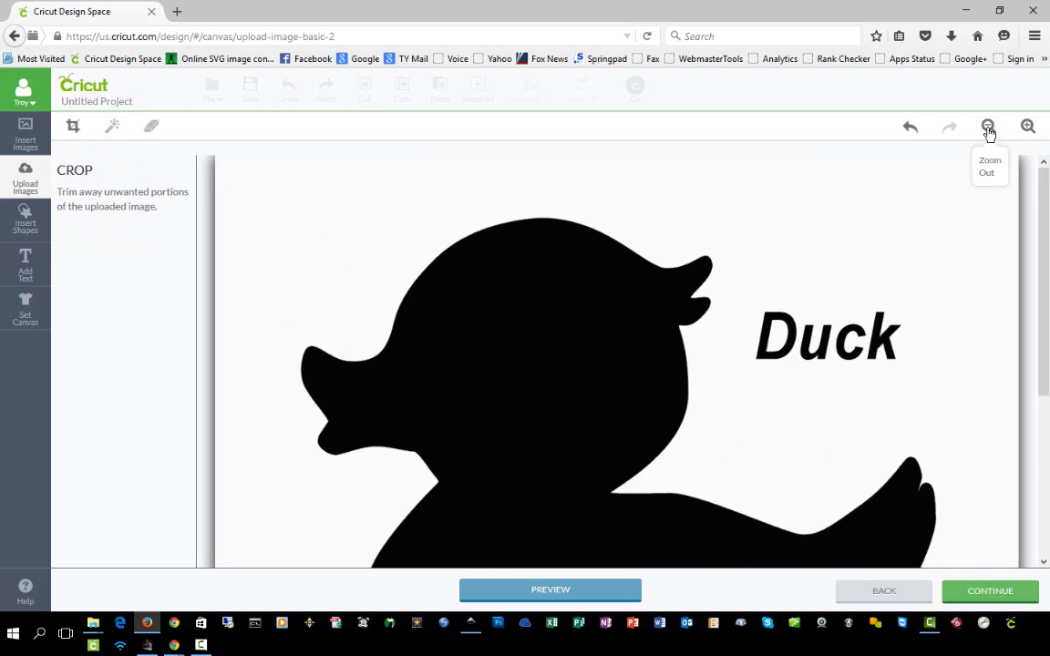
{"action": "left_click", "coordinate": [989, 128]}
{"action": "left_click", "coordinate": [989, 128]}
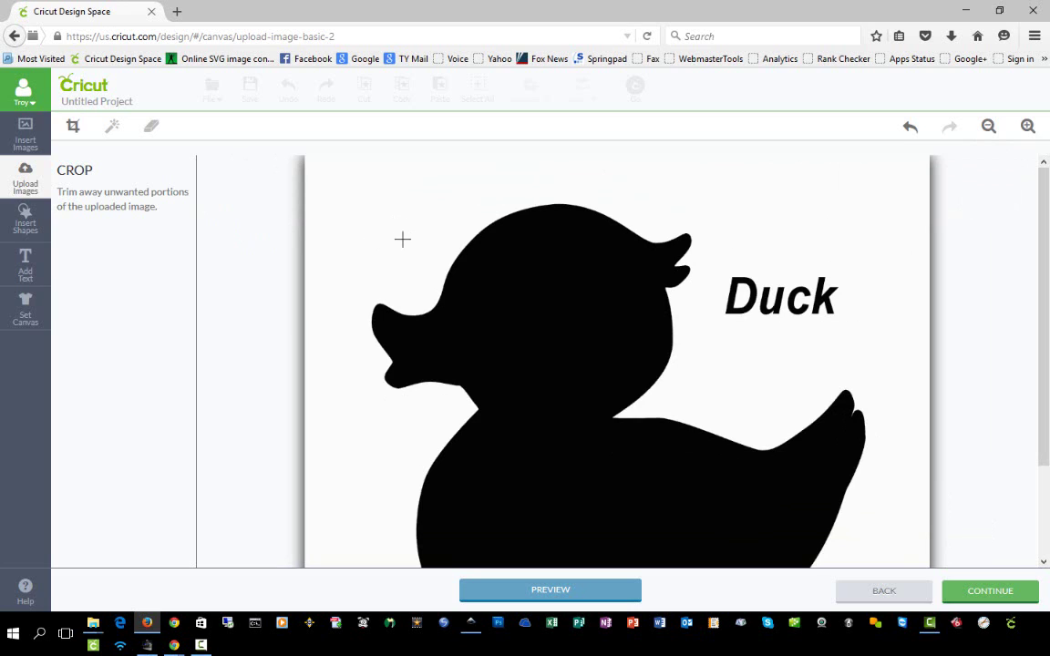
With Select & Erase and Advanced Options, raise Color Tolerance from 16 to 38.
{"action": "left_click", "coordinate": [113, 129]}
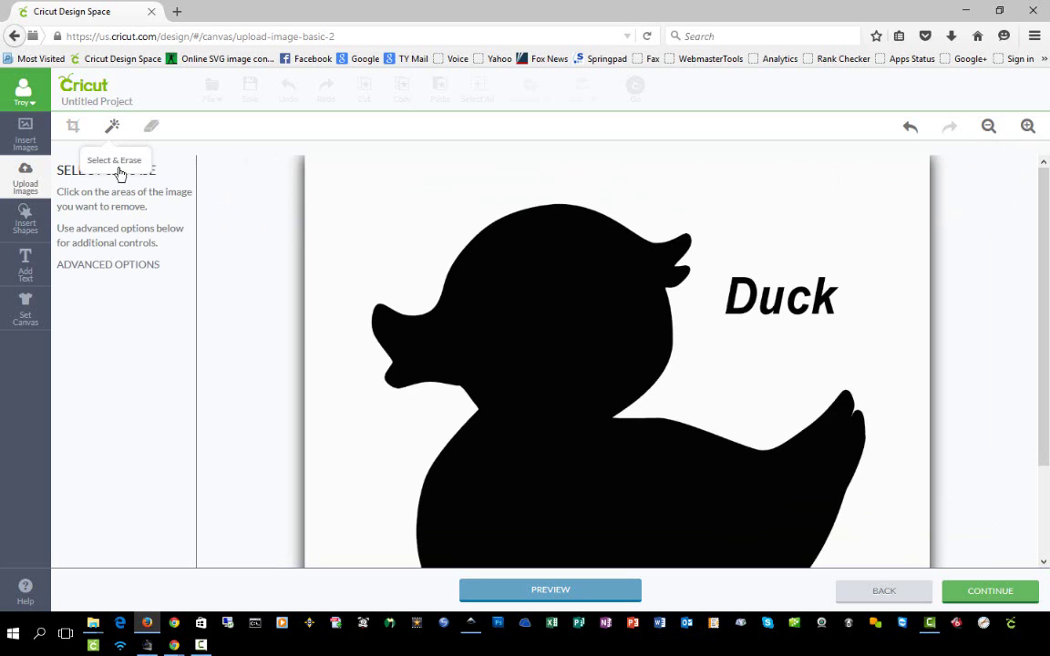
{"action": "left_click", "coordinate": [119, 265]}
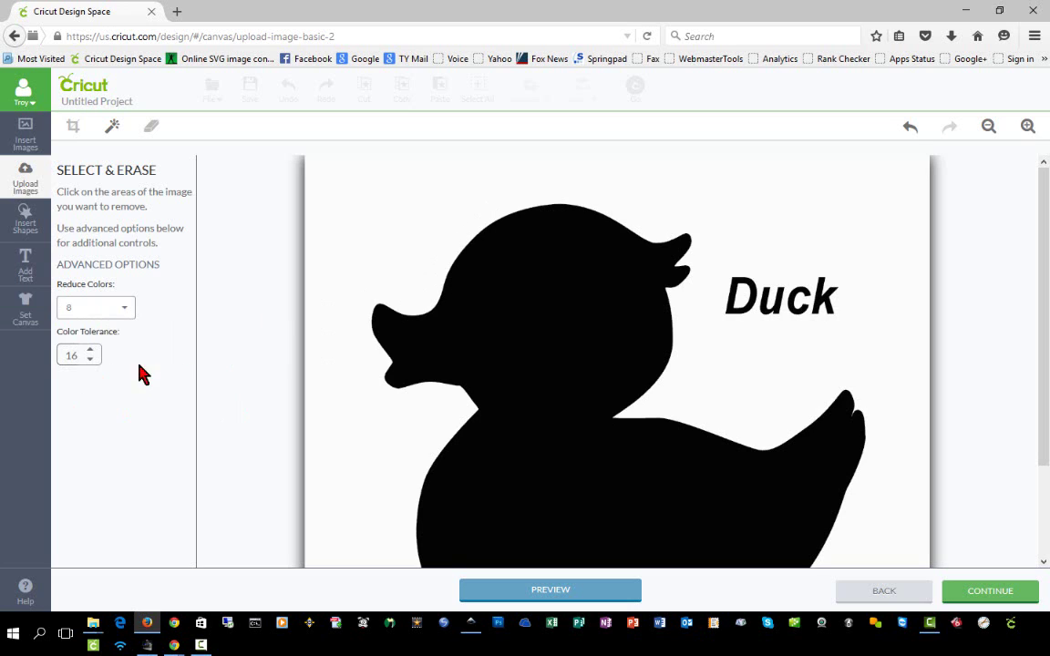
{"action": "left_click_drag", "start_coordinate": [64, 356], "coordinate": [76, 354]}
{"action": "left_click", "coordinate": [88, 349]}
{"action": "left_click", "coordinate": [89, 349]}
{"action": "left_click", "coordinate": [91, 349]}
{"action": "left_click", "coordinate": [91, 349]}
{"action": "left_click", "coordinate": [92, 349]}
{"action": "left_click", "coordinate": [90, 349]}
Raise Color Tolerance to 41, leaving the duck on a transparent background.
{"action": "left_click", "coordinate": [89, 350]}
{"action": "left_click", "coordinate": [90, 350]}
{"action": "left_click", "coordinate": [89, 350]}
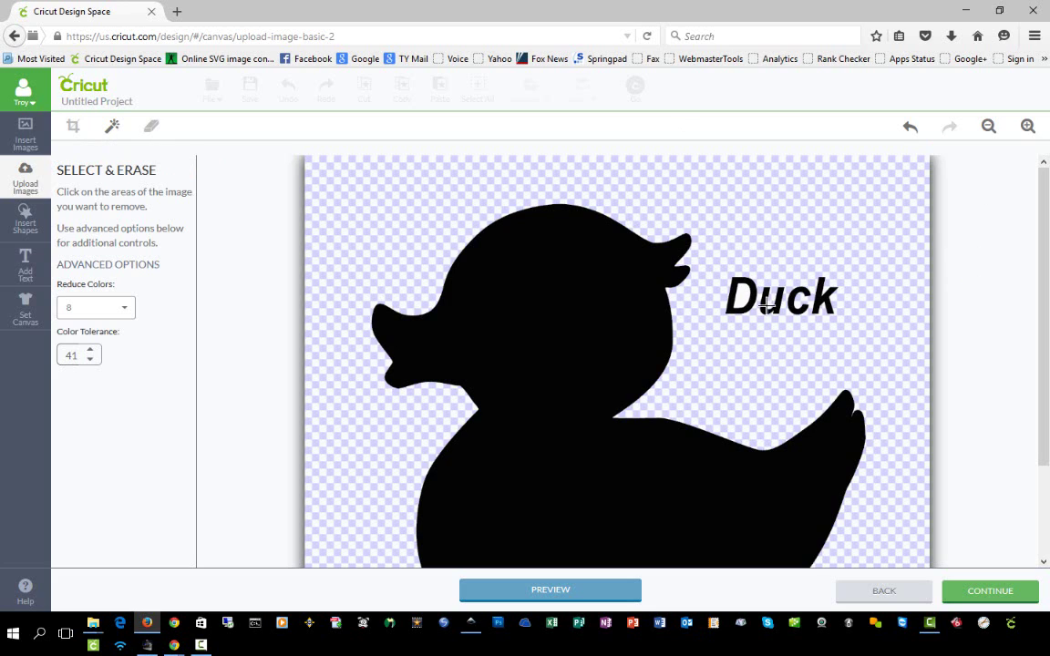
Erase the Duck label with an enlarged freehand eraser and preview the cleaned duck silhouette.
{"action": "left_click", "coordinate": [151, 127]}
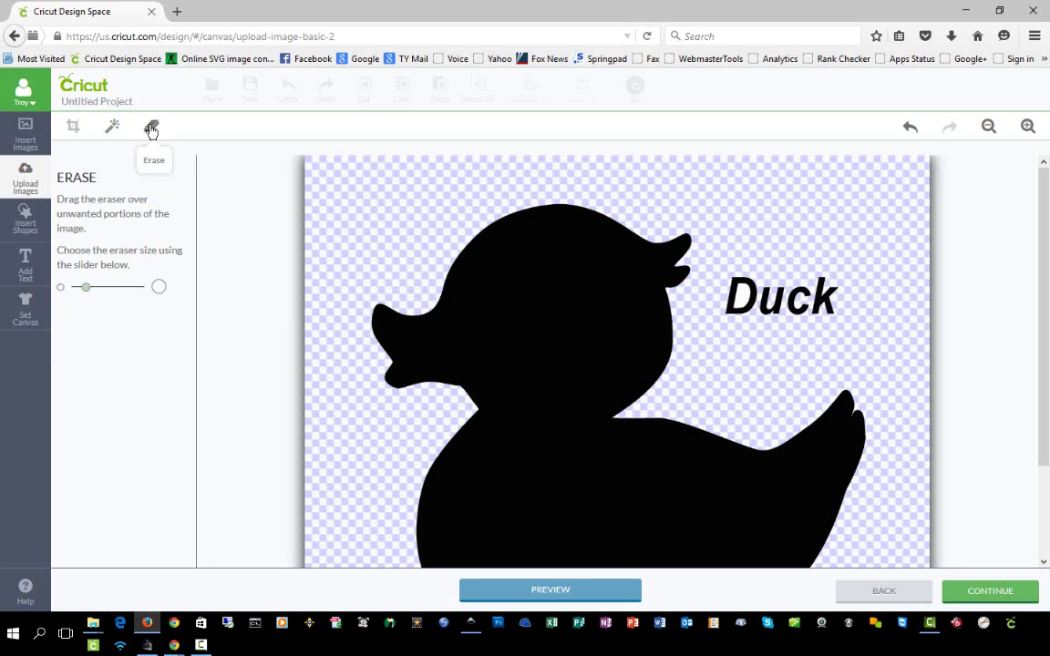
{"action": "left_click", "coordinate": [114, 286]}
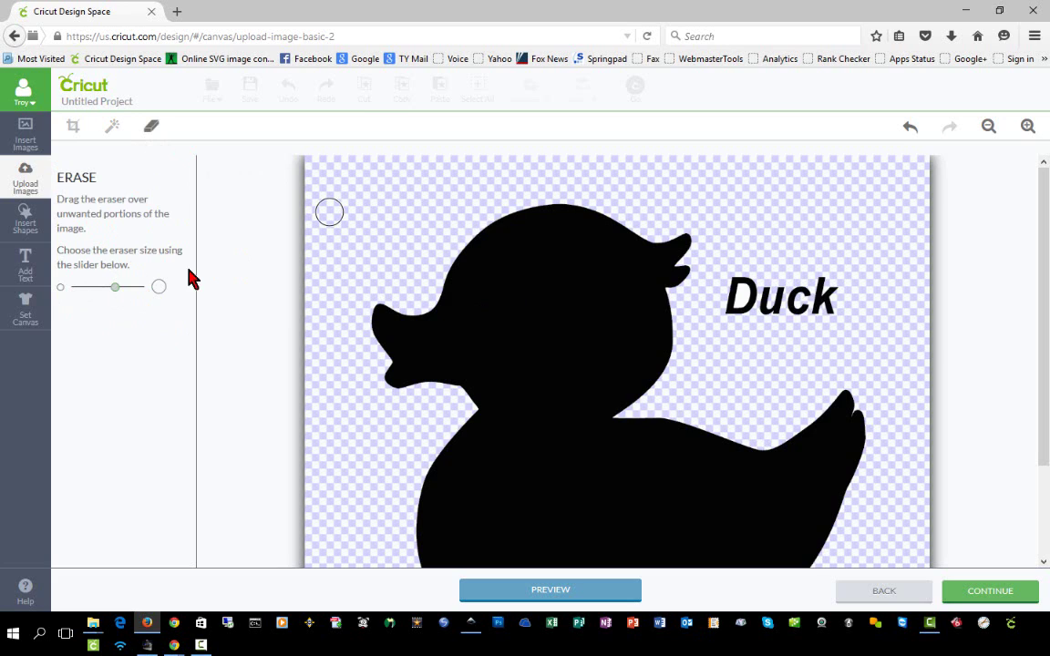
{"action": "left_click", "coordinate": [128, 286]}
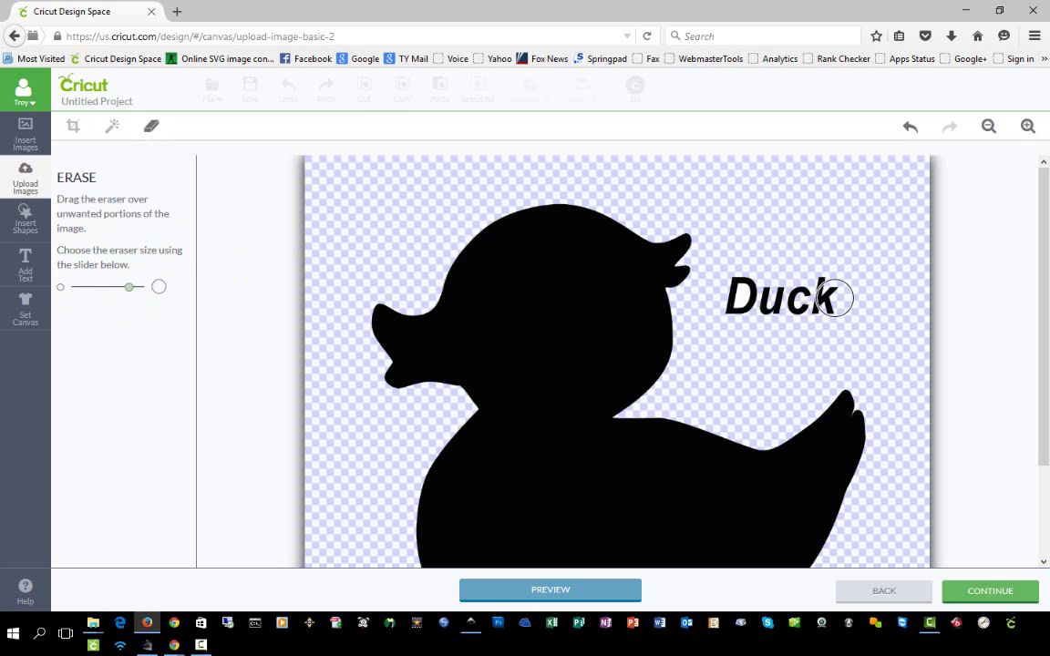
{"action": "mouse_move", "coordinate": [837, 305]}
{"action": "left_mouse_down"}
{"action": "mouse_move", "coordinate": [799, 294]}
{"action": "mouse_move", "coordinate": [771, 305]}
{"action": "mouse_move", "coordinate": [762, 292]}
{"action": "mouse_move", "coordinate": [733, 309]}
{"action": "left_mouse_up"}
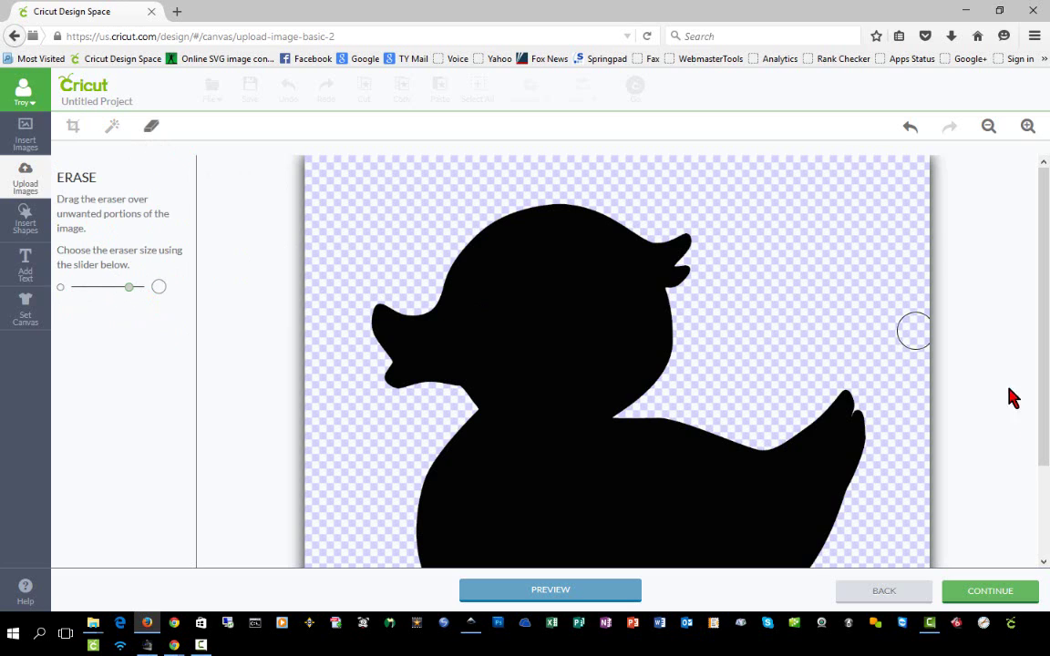
{"action": "left_click", "coordinate": [611, 597]}
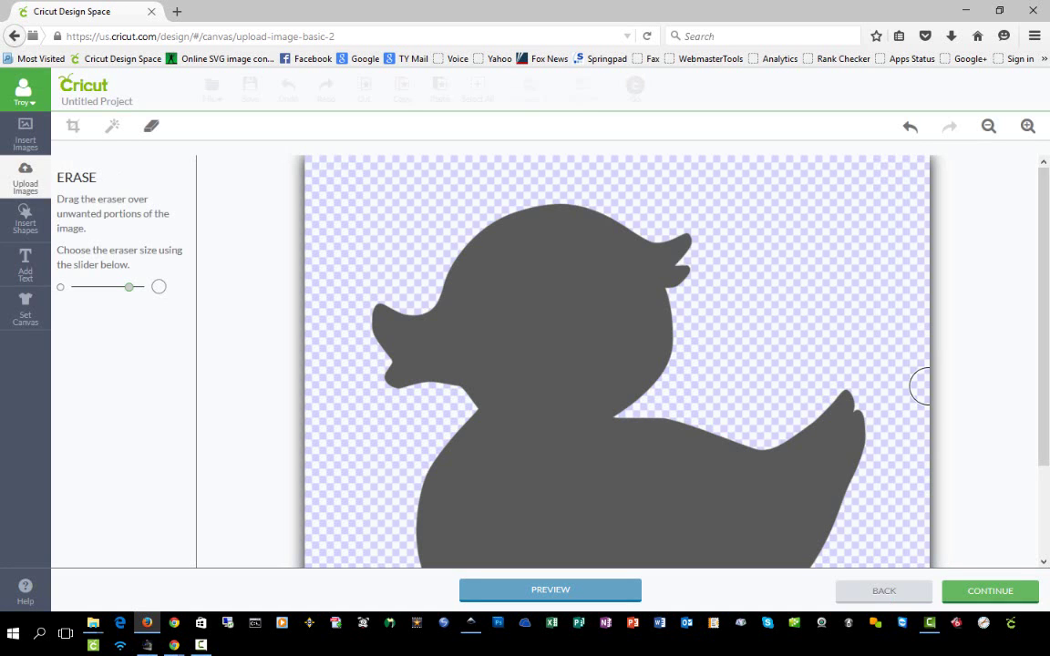
Save the cleaned duck upload as a Cut image named duck.
{"action": "left_click", "coordinate": [984, 592]}
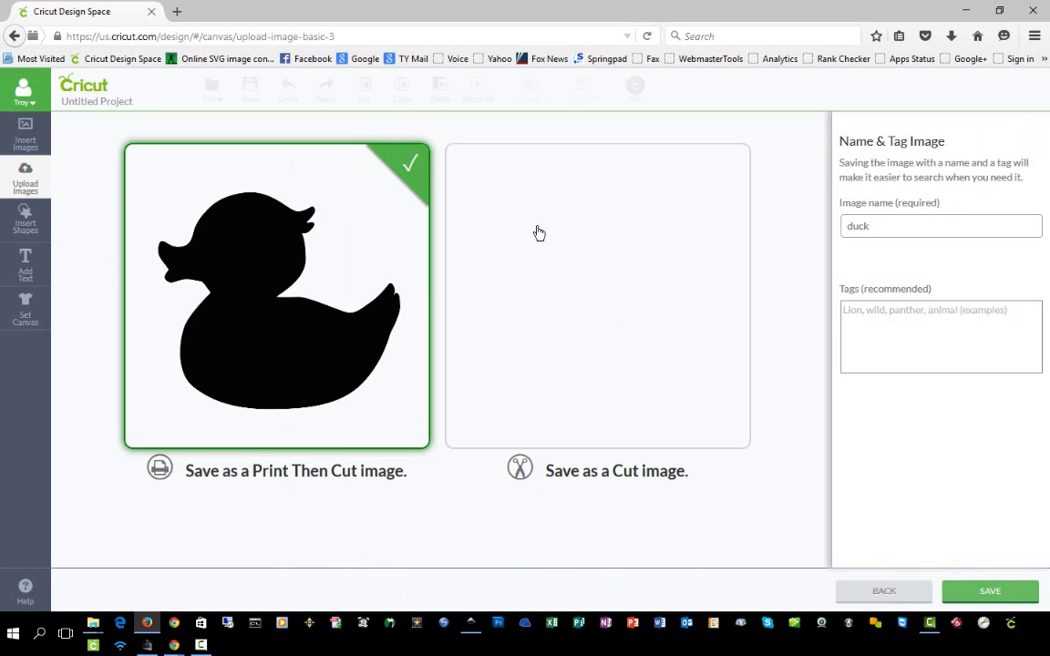
{"action": "left_click", "coordinate": [524, 257]}
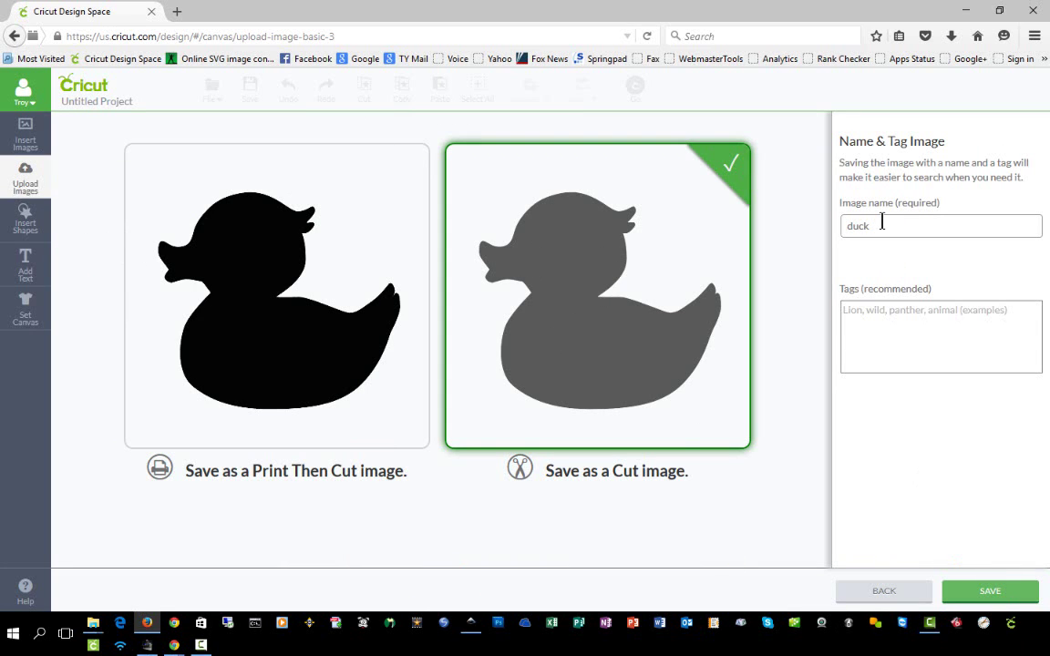
{"action": "left_click", "coordinate": [1006, 596]}
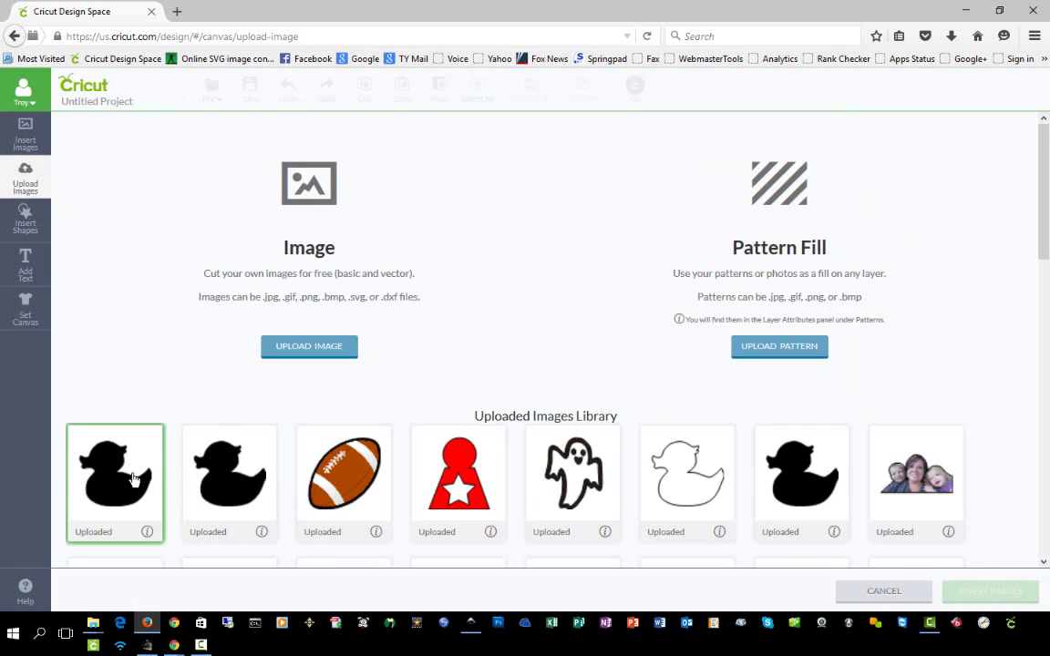
Insert the newly saved duck, move it to the canvas's upper-left, and preview it on the 12x12 mat.
{"action": "left_click", "coordinate": [224, 483]}
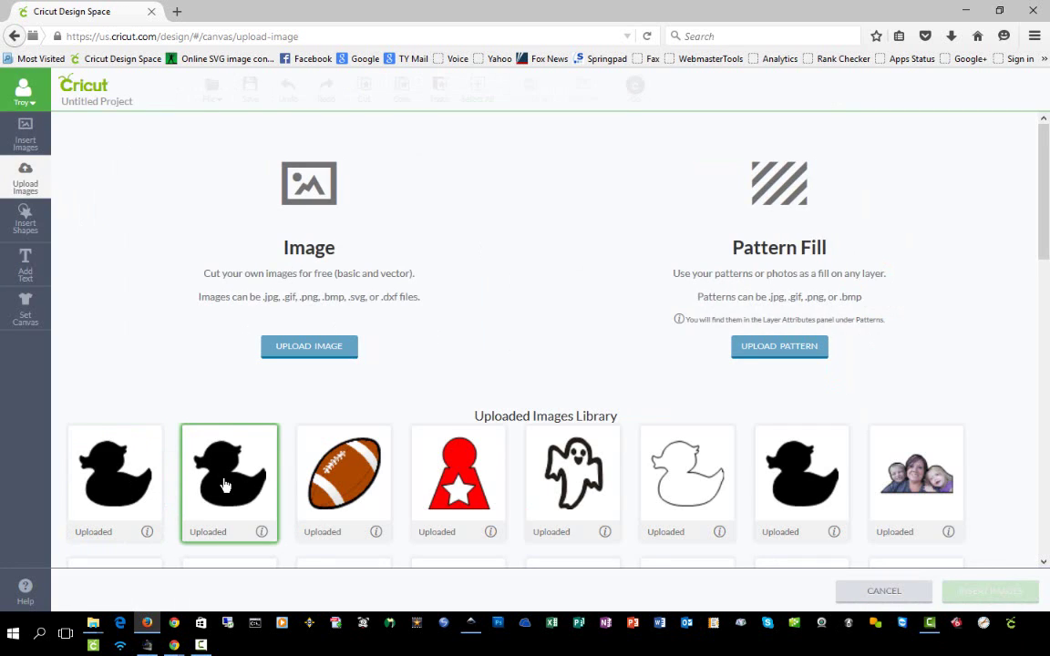
{"action": "left_click", "coordinate": [124, 438]}
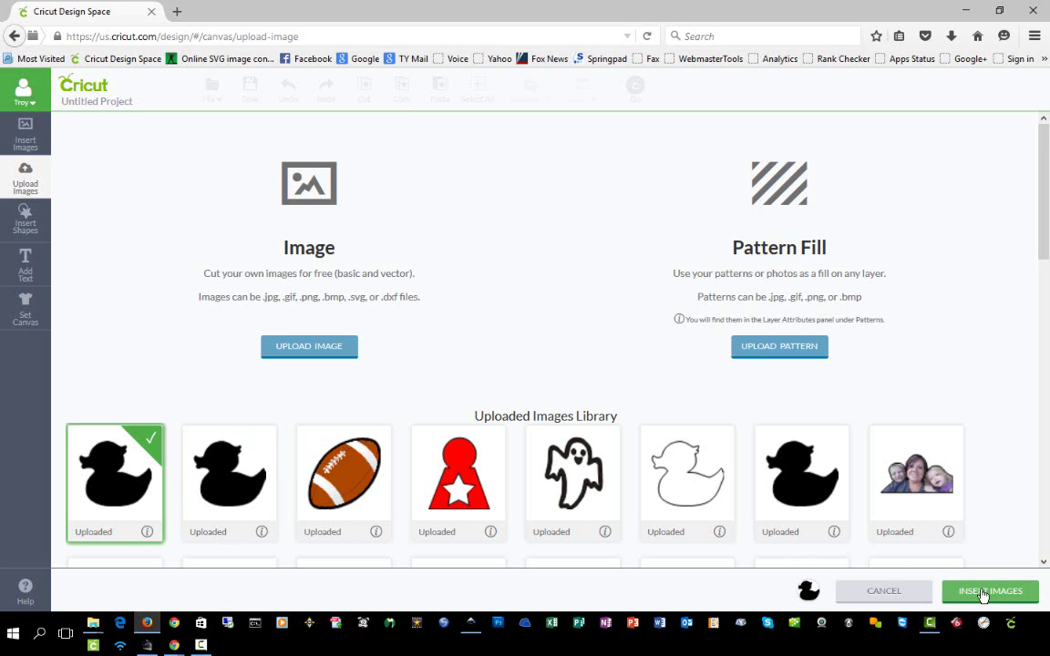
{"action": "left_click", "coordinate": [966, 590]}
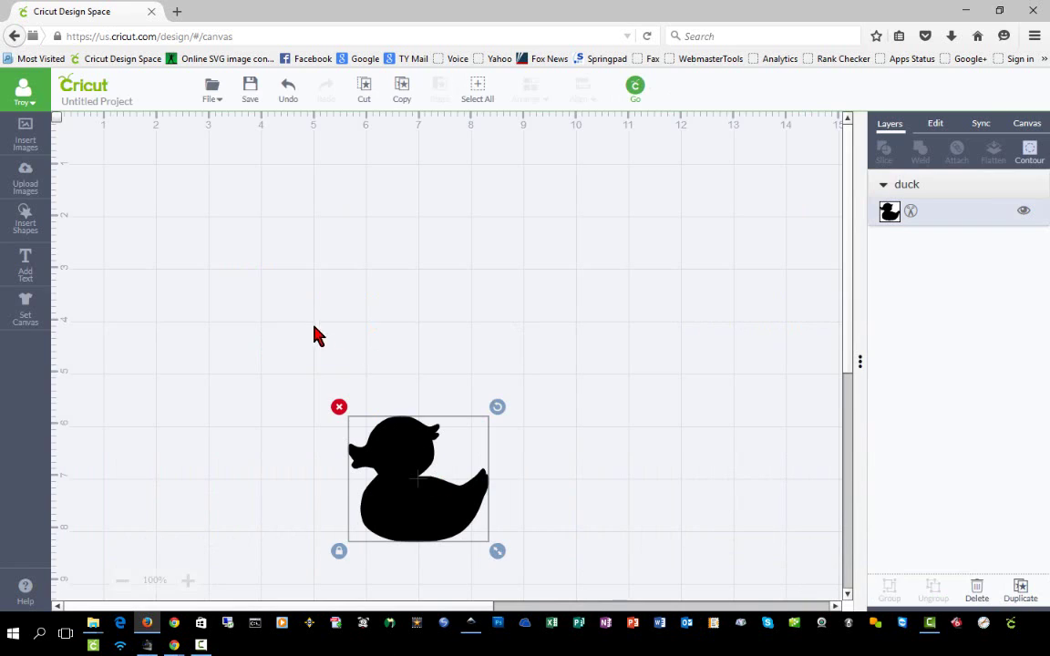
{"action": "left_click_drag", "start_coordinate": [311, 323], "coordinate": [137, 109]}
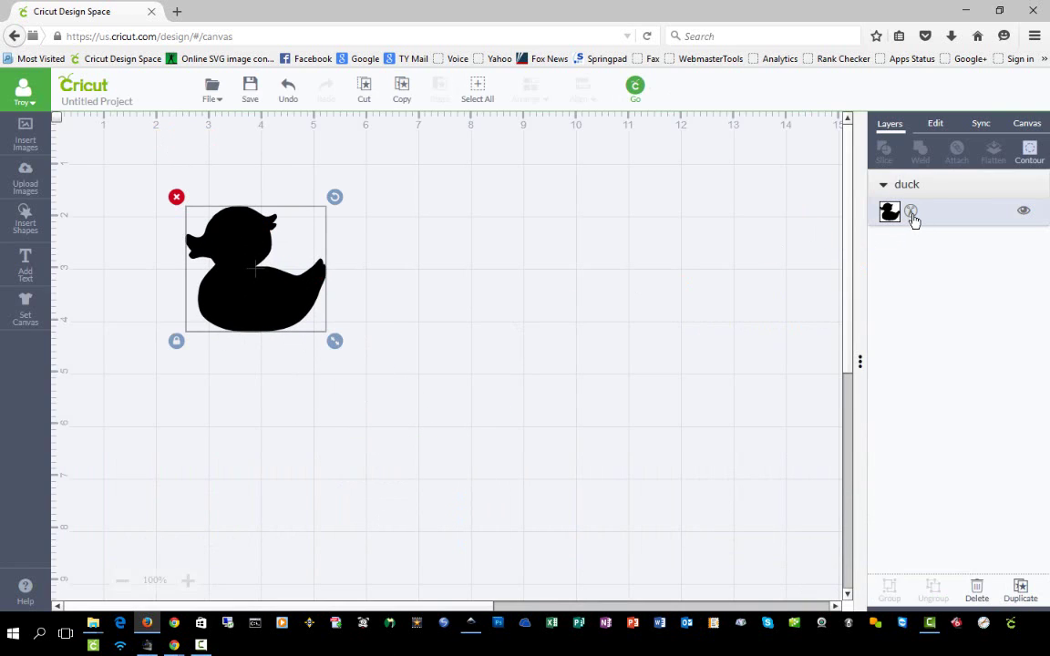
{"action": "left_click", "coordinate": [635, 86]}
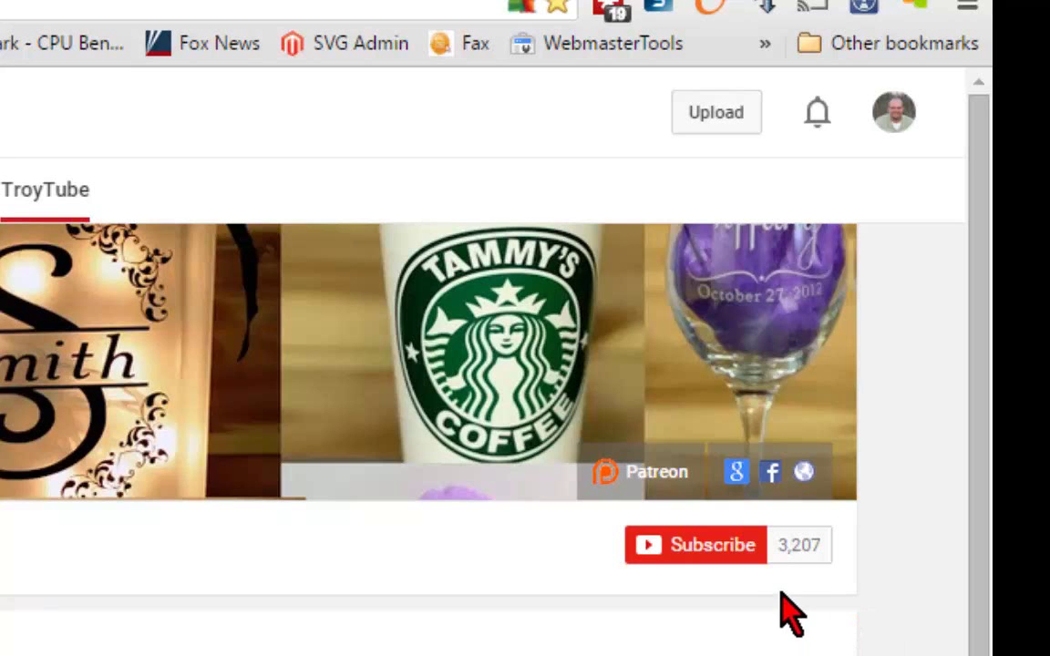
Subscribe to the TroyTube channel and save the all-notifications preference.
{"action": "left_click", "coordinate": [684, 558]}
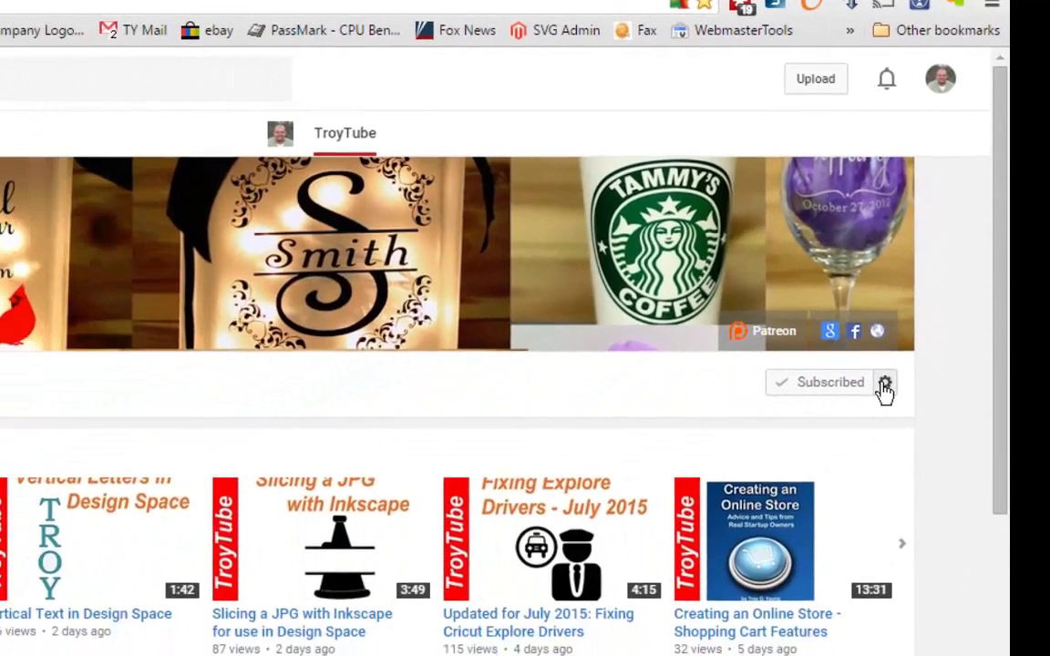
{"action": "left_click", "coordinate": [882, 384]}
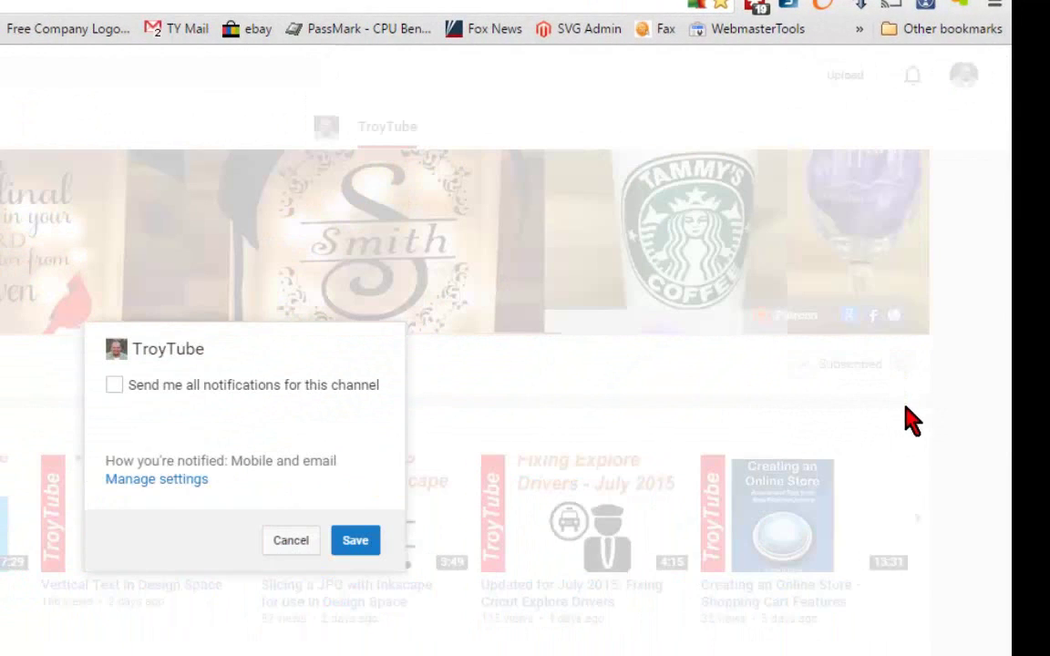
{"action": "left_click", "coordinate": [113, 384]}
{"action": "left_click", "coordinate": [356, 541]}
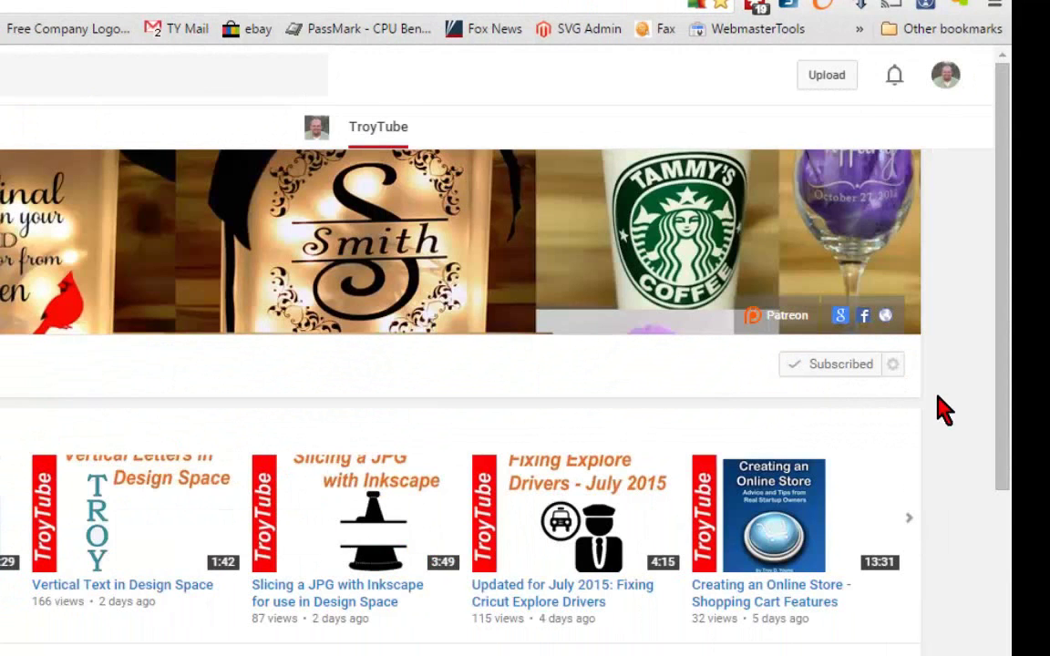